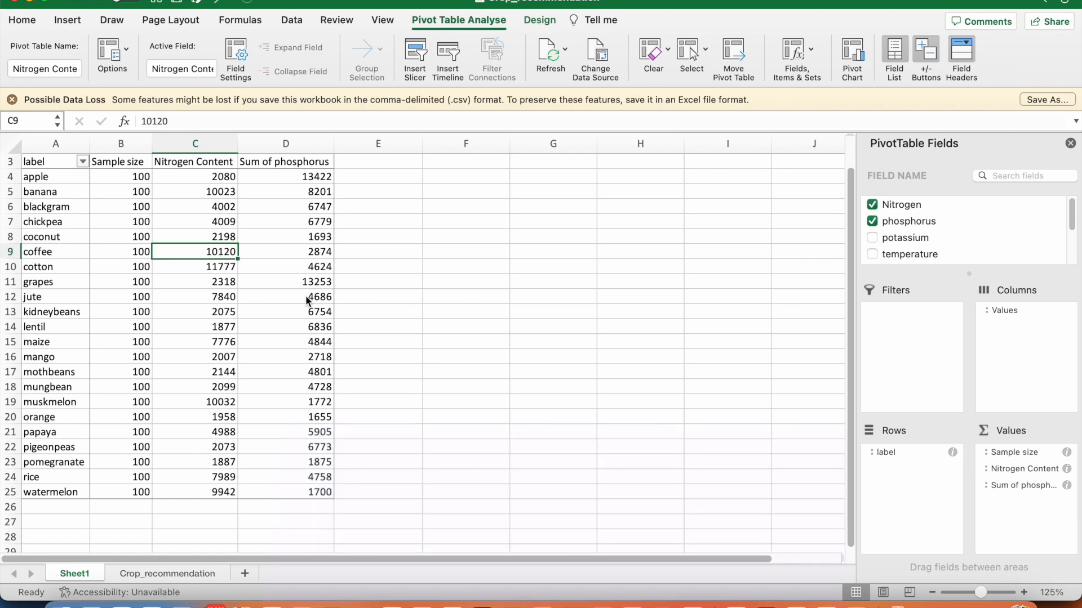
- Copy the whole ph column on the Crop_recommendation sheet, header included, into the empty column I
{"action": "left_click", "coordinate": [182, 573]}
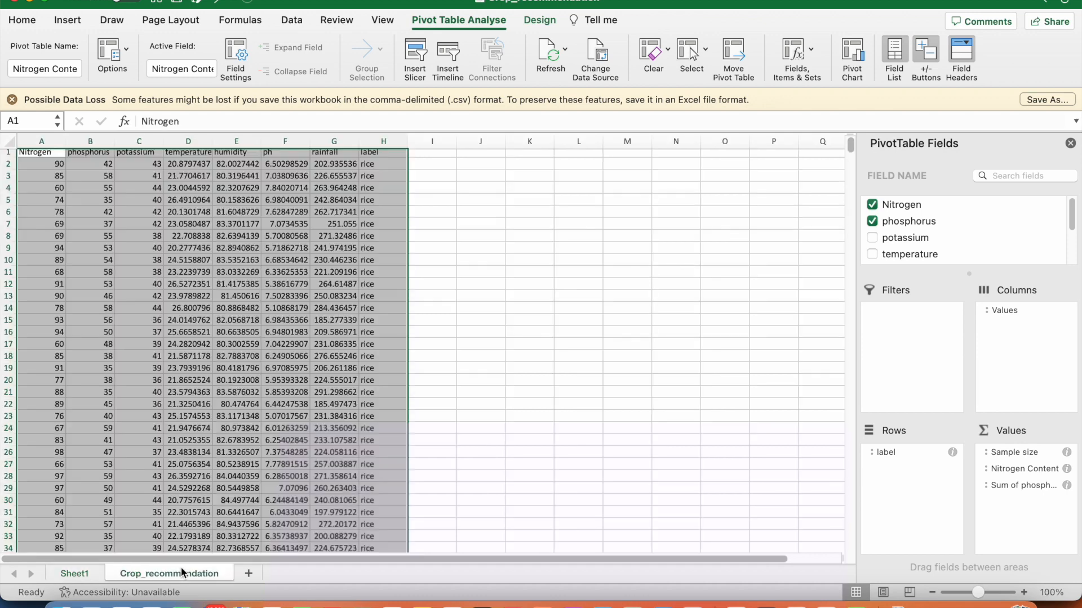
{"action": "left_click", "coordinate": [75, 573]}
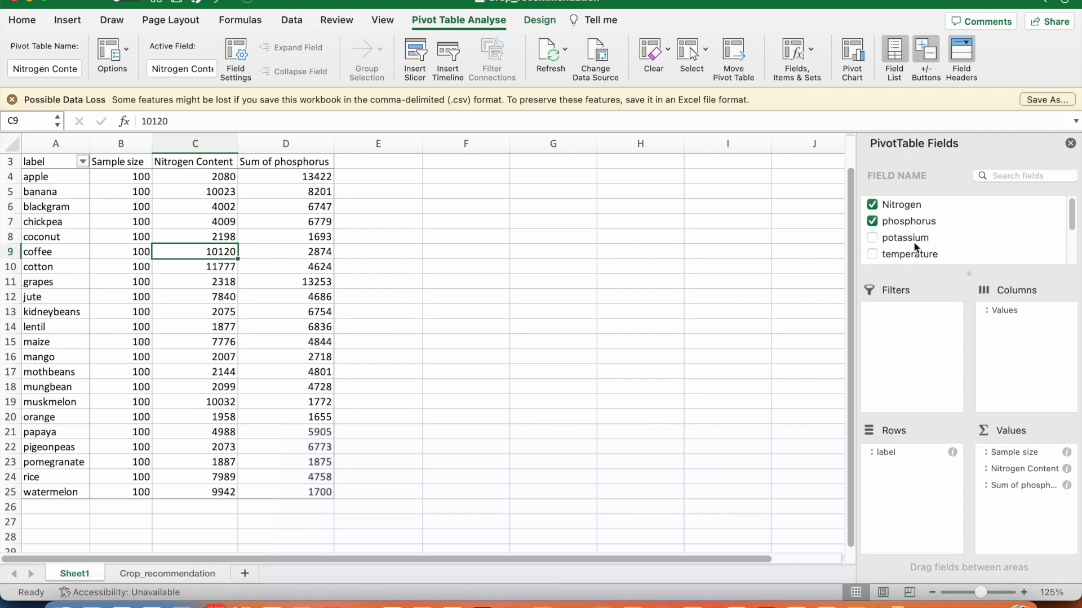
{"action": "left_click", "coordinate": [199, 575]}
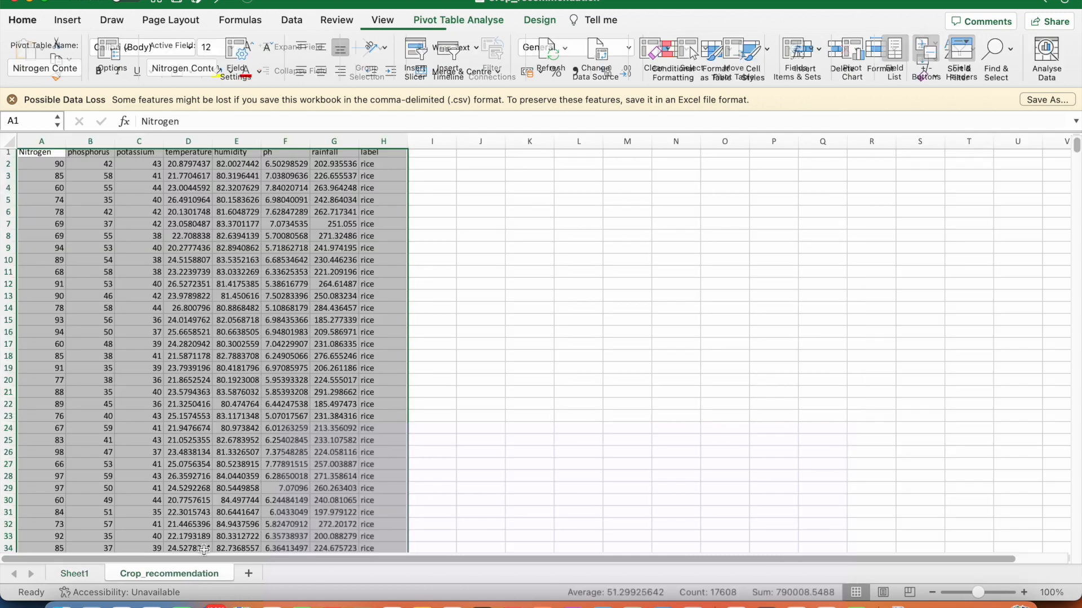
{"action": "left_click", "coordinate": [416, 189]}
{"action": "left_click", "coordinate": [428, 156]}
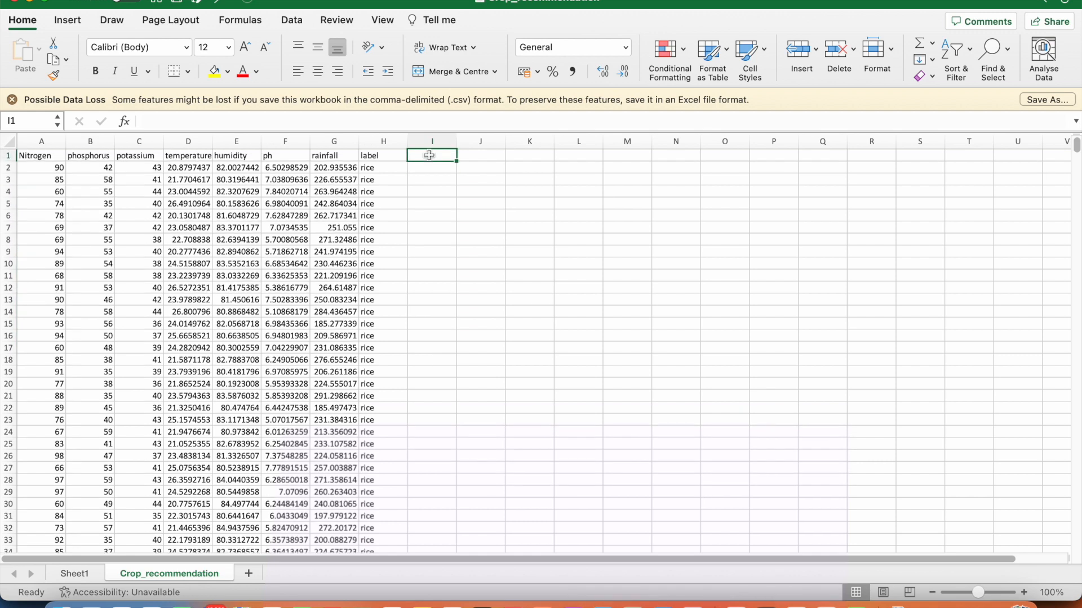
{"action": "key", "text": "Left"}
{"action": "key", "text": "Left"}
{"action": "key", "text": "Left"}
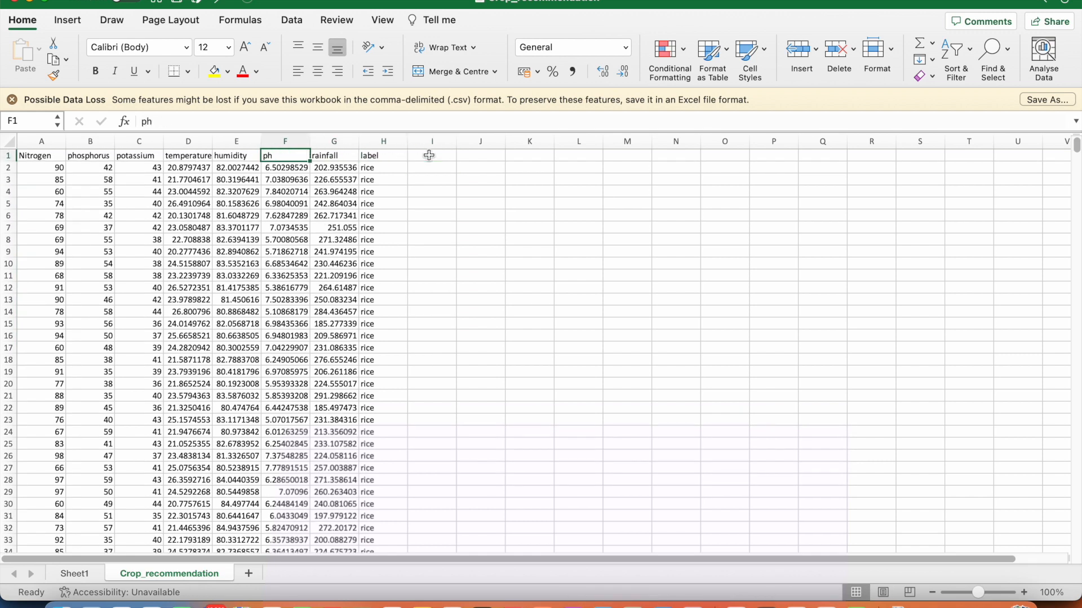
{"action": "key", "text": "super+shift+Down"}
{"action": "key", "text": "super+c"}
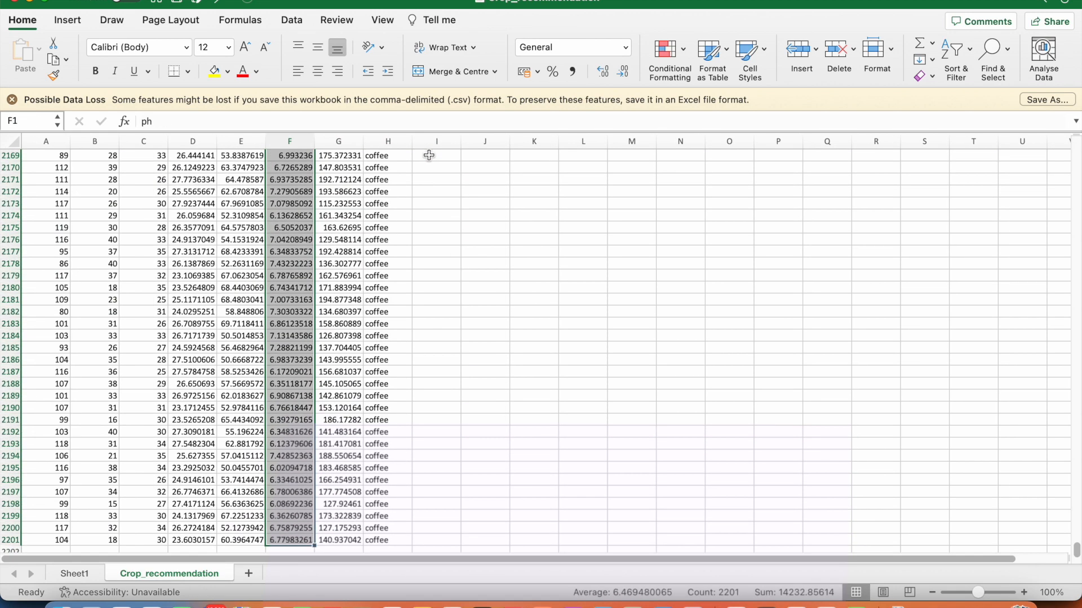
{"action": "key", "text": "Right"}
{"action": "key", "text": "Right"}
{"action": "key", "text": "Right"}
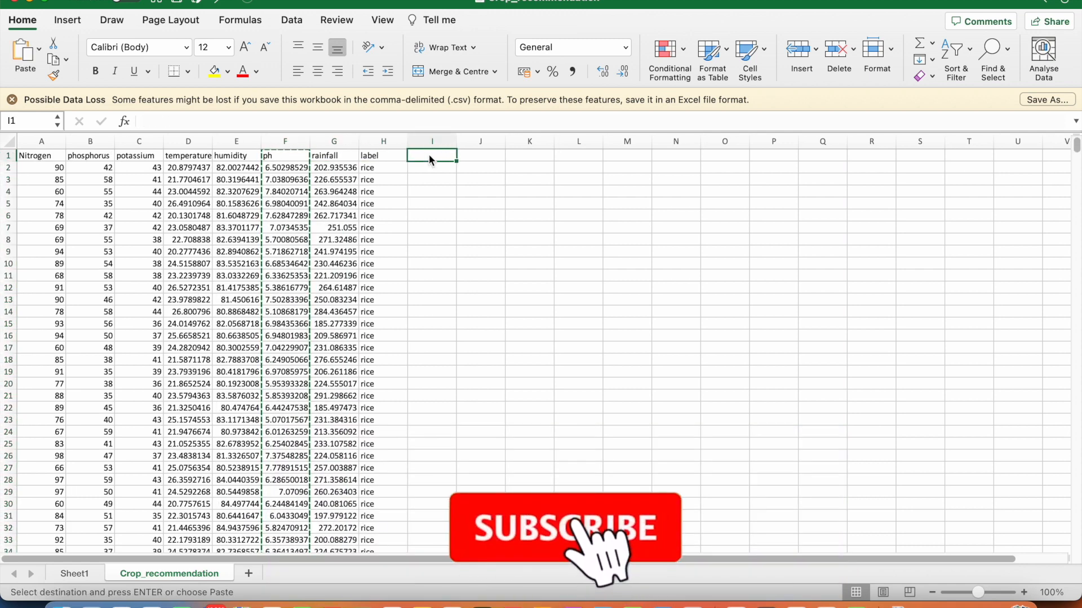
{"action": "key", "text": "super+v"}
- Rename the header of the copied column in cell I1 as ph2
{"action": "left_click", "coordinate": [431, 160]}
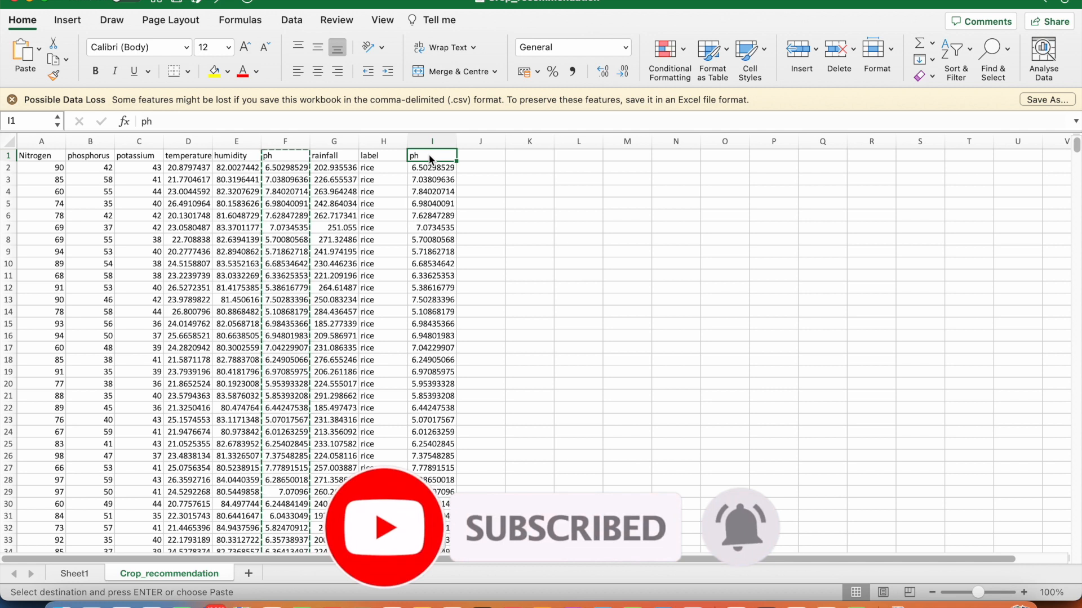
{"action": "double_click", "coordinate": [430, 157]}
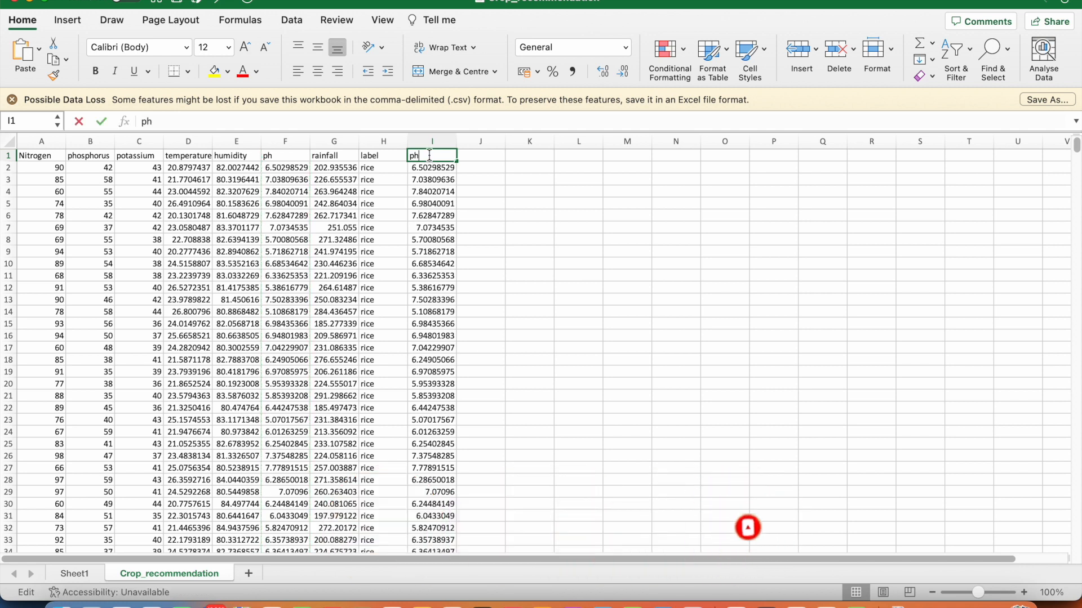
{"action": "key", "text": "BackSpace"}
{"action": "key", "text": "BackSpace"}
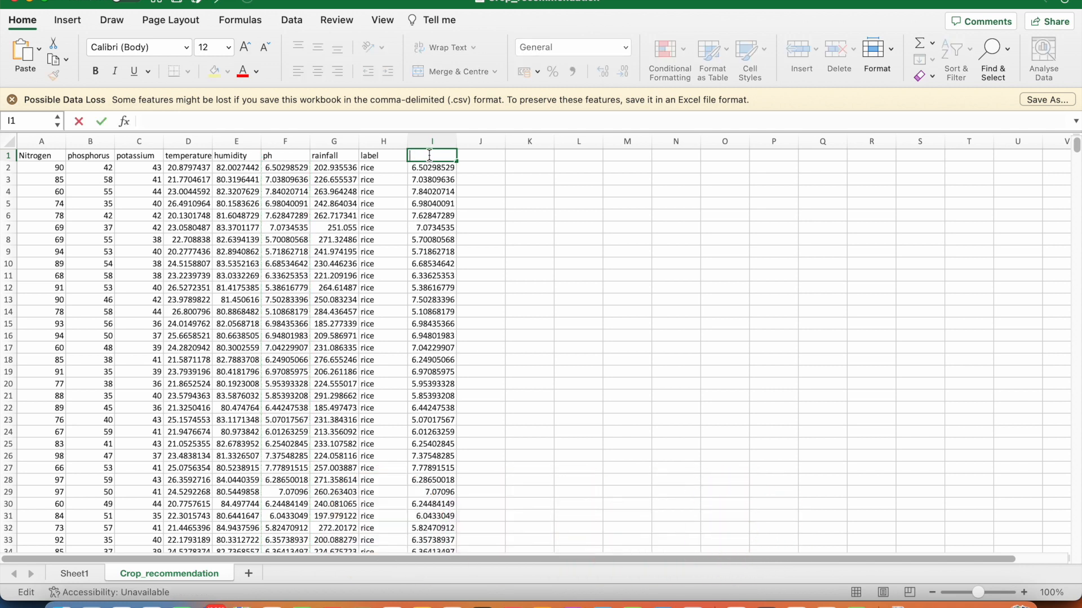
{"action": "type", "text": "ph2"}
{"action": "key", "text": "Return"}
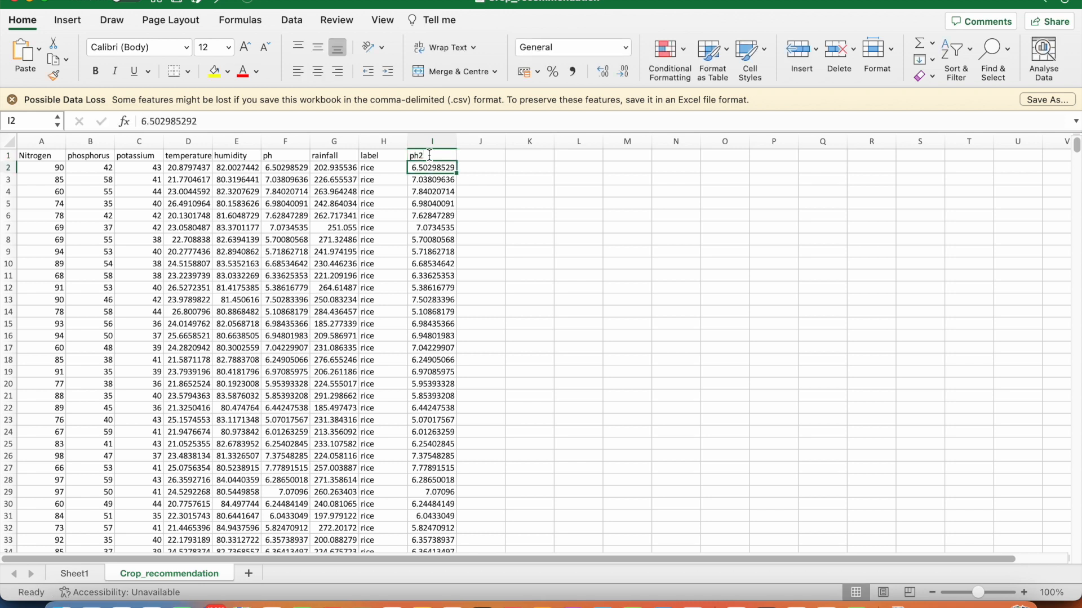
- Go back to the pivot table on Sheet1 and check its field list for the ph2 column
{"action": "key", "text": "ctrl+Page_Up"}
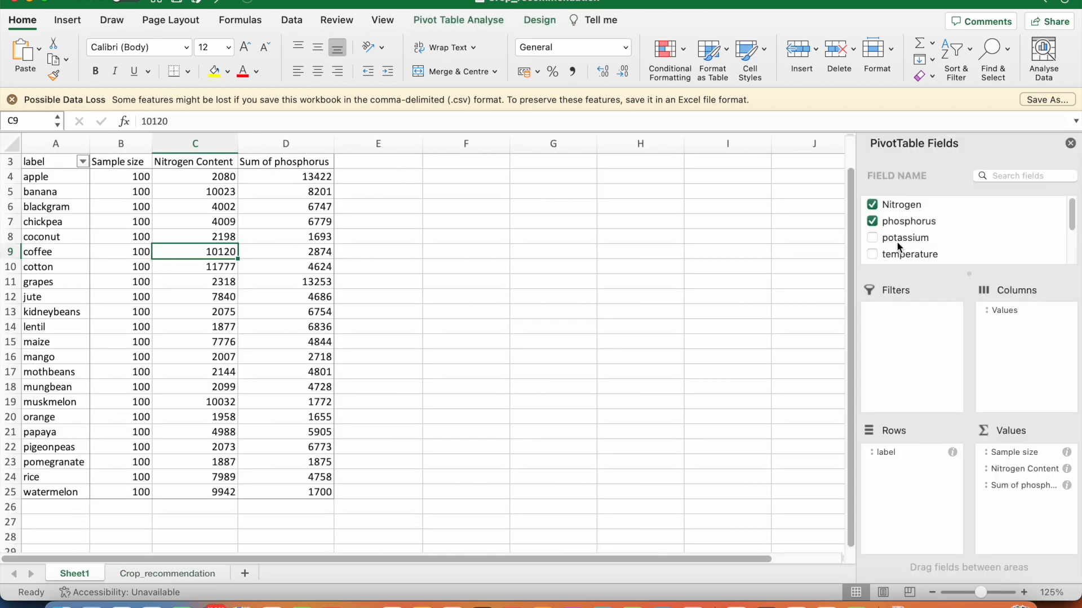
{"action": "scroll", "coordinate": [985, 225], "scroll_direction": "down", "scroll_amount": 3}
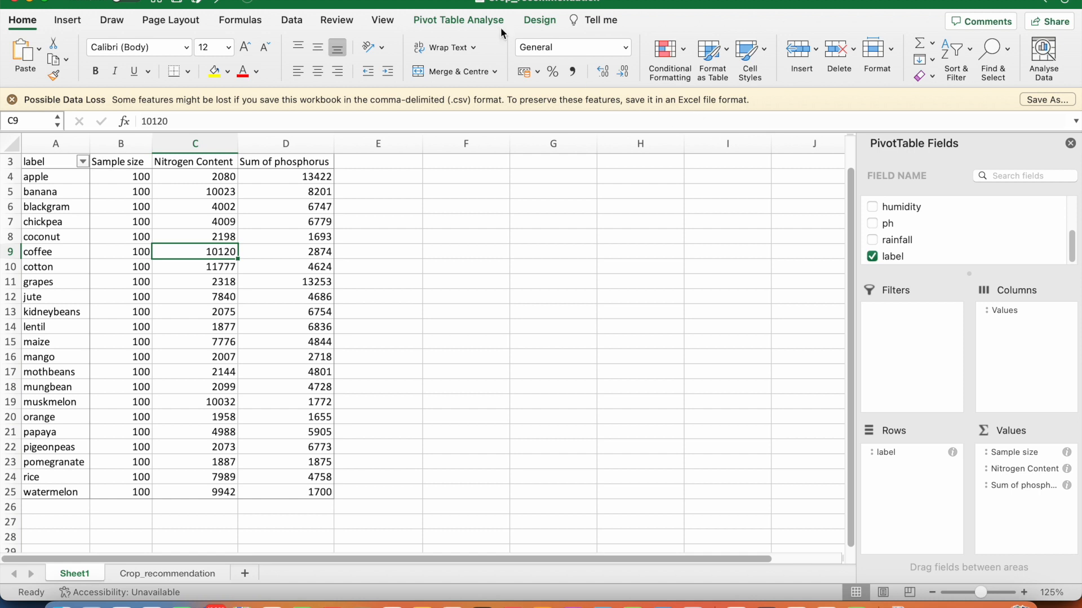
{"action": "left_click", "coordinate": [484, 22]}
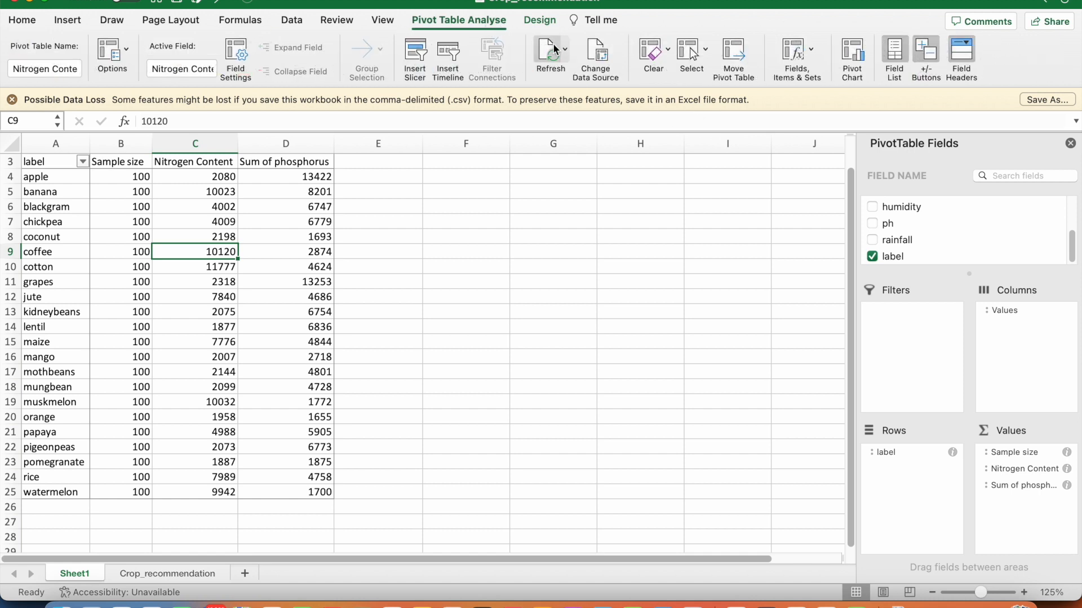
{"action": "scroll", "coordinate": [942, 225], "scroll_direction": "up", "scroll_amount": 3}
{"action": "scroll", "coordinate": [942, 225], "scroll_direction": "down", "scroll_amount": 3}
{"action": "scroll", "coordinate": [942, 225], "scroll_direction": "up", "scroll_amount": 3}
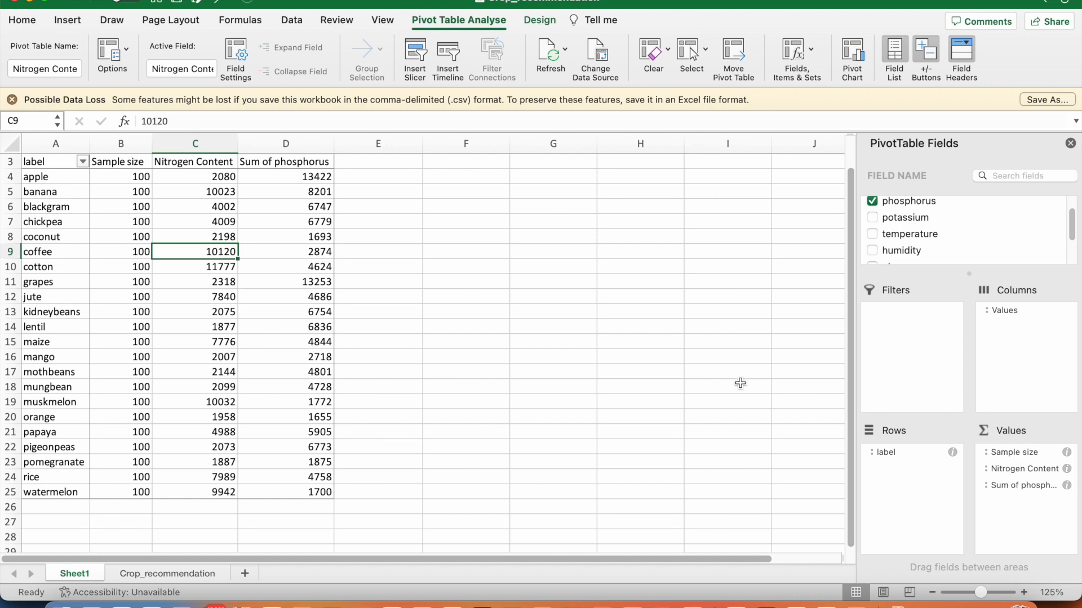
- Change the pivot table's data source to the range Crop_recommendation!$A$1:$I$2201 so it includes the ph2 column
{"action": "left_click", "coordinate": [161, 338]}
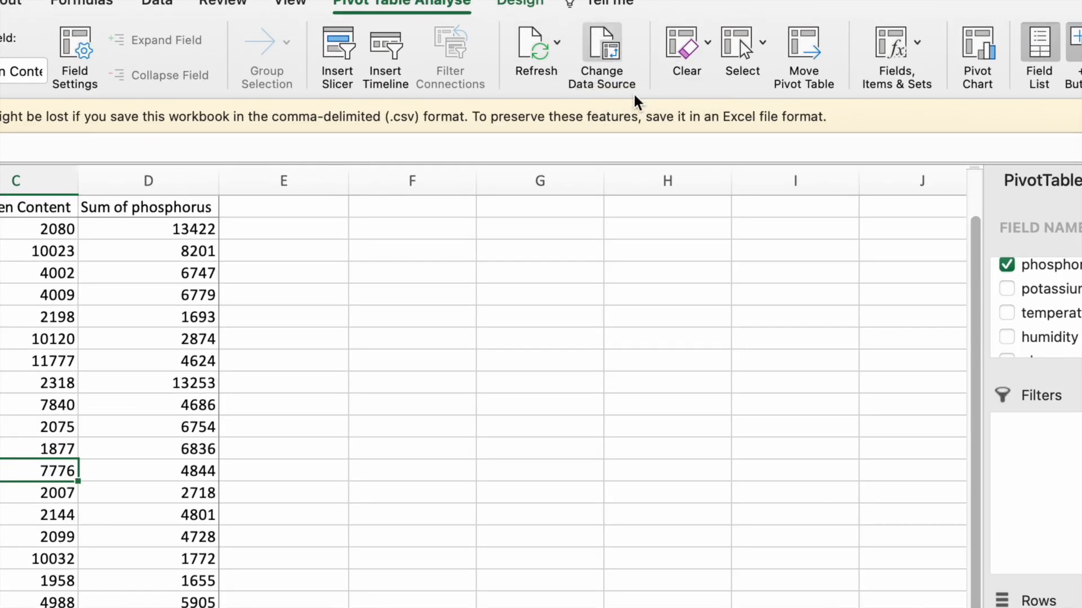
{"action": "left_click", "coordinate": [613, 47]}
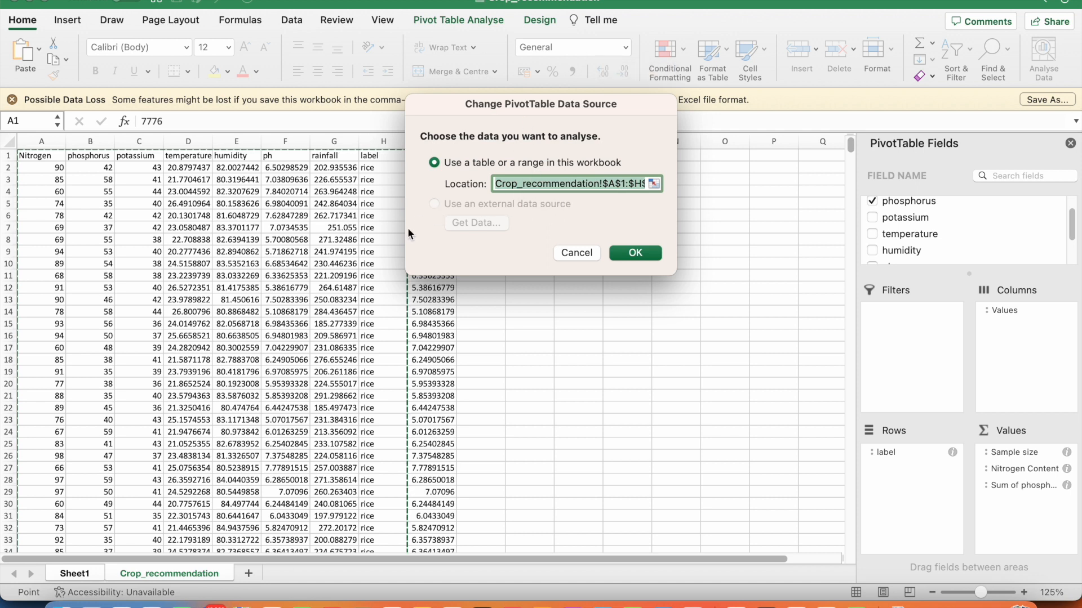
{"action": "left_click", "coordinate": [654, 184]}
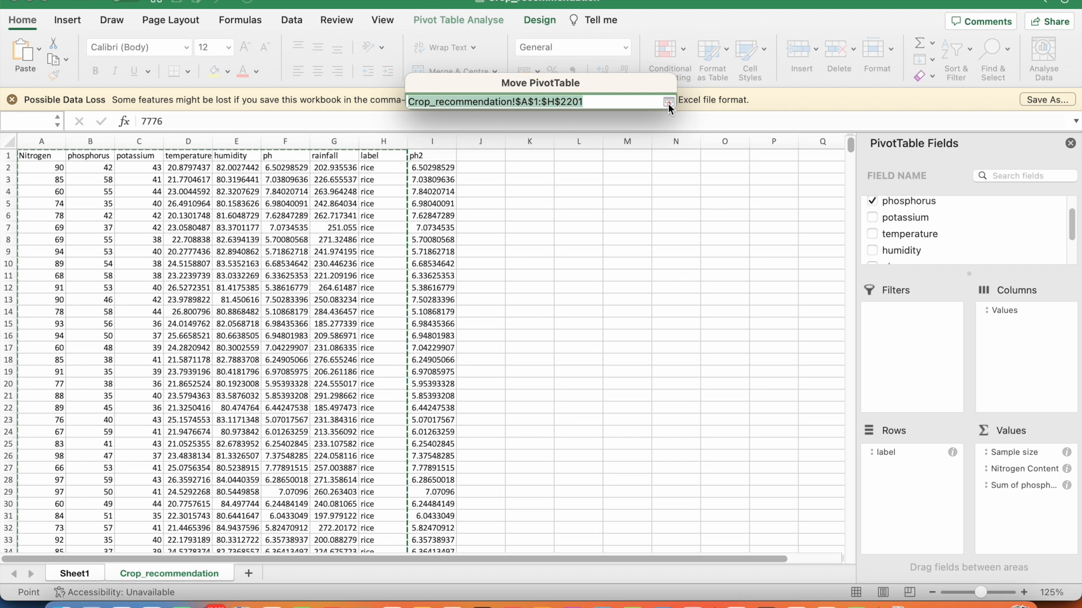
{"action": "key", "text": "Left"}
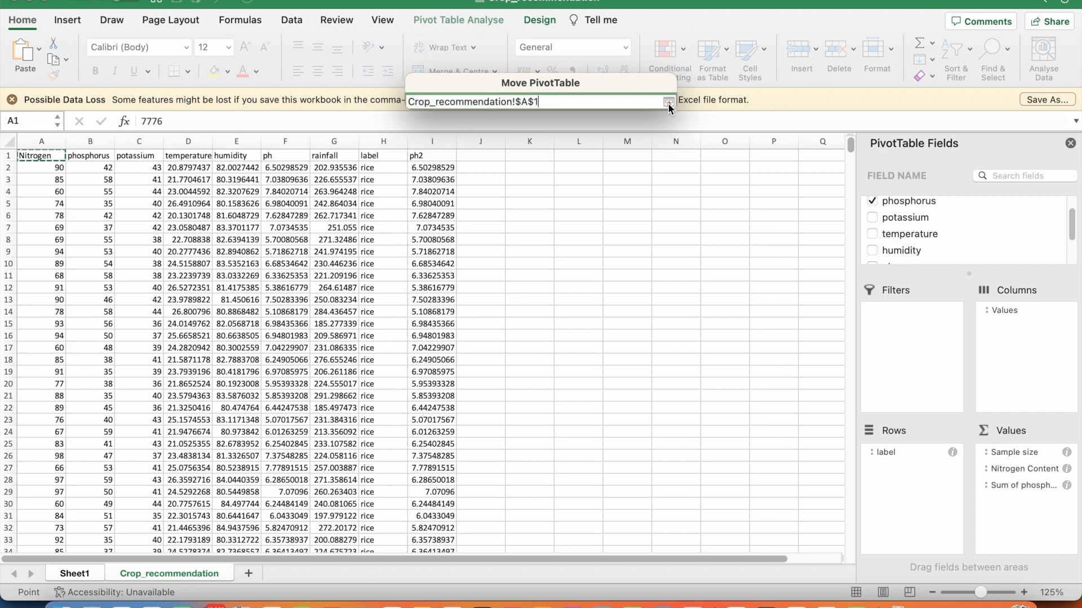
{"action": "key", "text": "shift+Right"}
{"action": "key", "text": "shift+Right"}
{"action": "key", "text": "shift+Right"}
{"action": "key", "text": "shift+Right"}
{"action": "key", "text": "shift+Right"}
{"action": "key", "text": "shift+Right"}
{"action": "key", "text": "shift+Right"}
{"action": "key", "text": "shift+Right"}
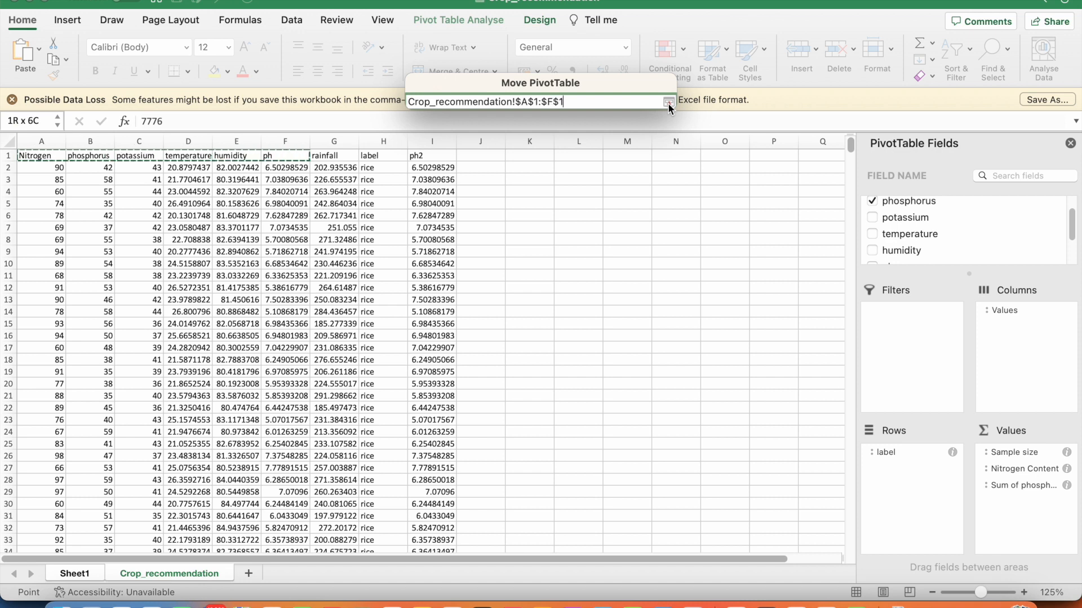
{"action": "key", "text": "Left"}
{"action": "key", "text": "shift+Right"}
{"action": "key", "text": "shift+Right"}
{"action": "key", "text": "shift+Right"}
{"action": "key", "text": "shift+Right"}
{"action": "key", "text": "shift+Right"}
{"action": "key", "text": "shift+Right"}
{"action": "key", "text": "shift+Right"}
{"action": "key", "text": "shift+Right"}
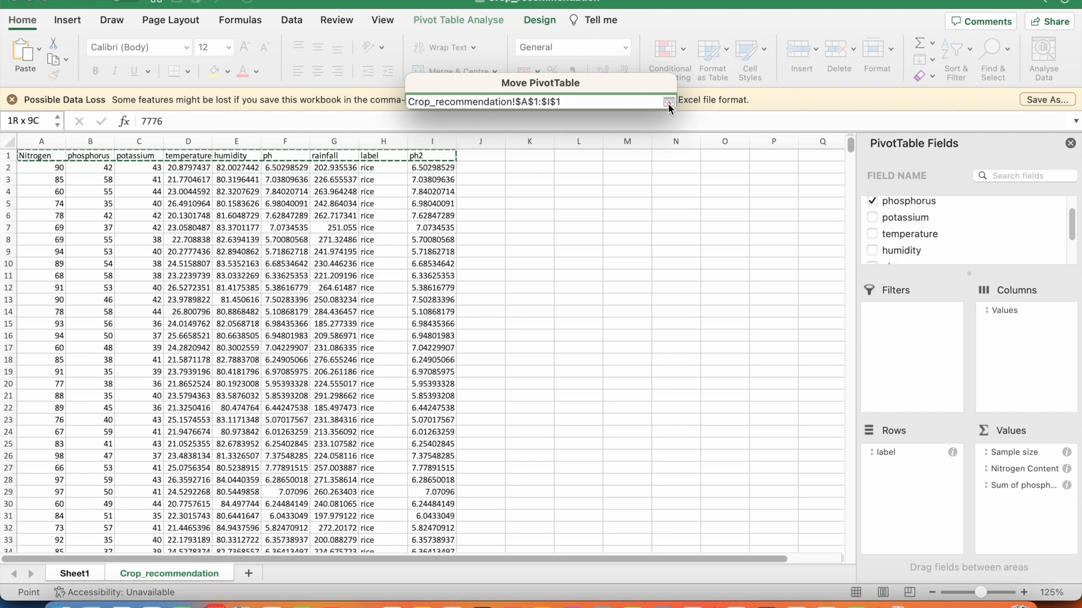
{"action": "key", "text": "super+shift+Down"}
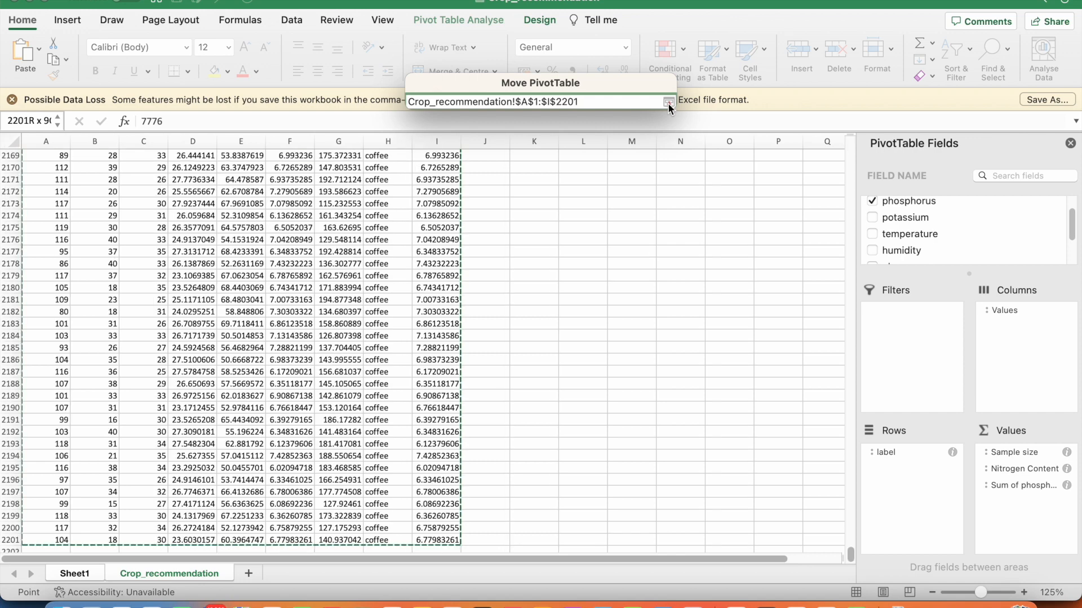
{"action": "left_click", "coordinate": [668, 103]}
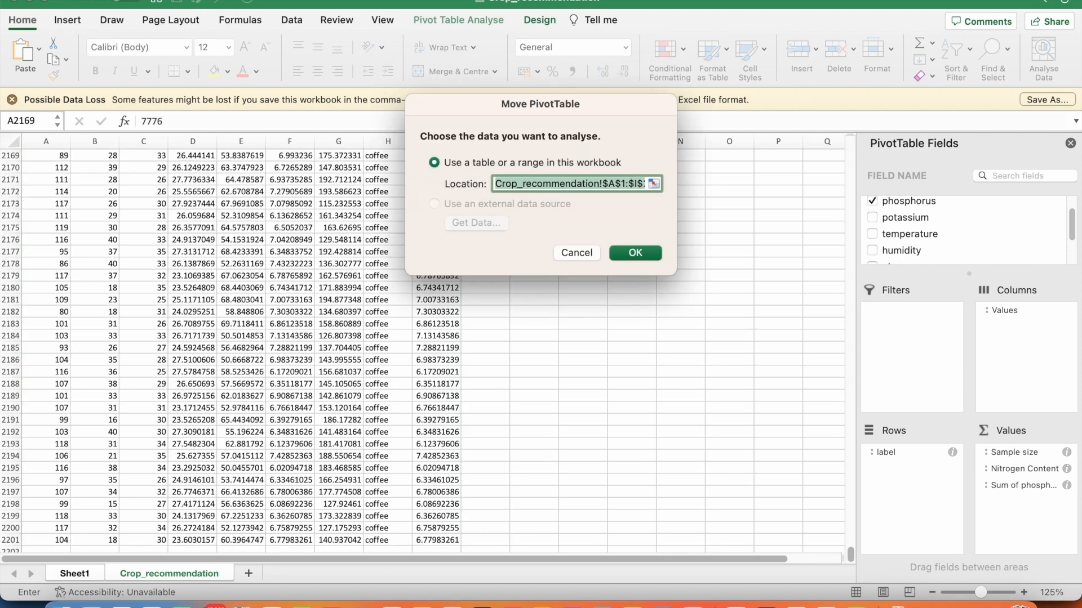
{"action": "key", "text": "Return"}
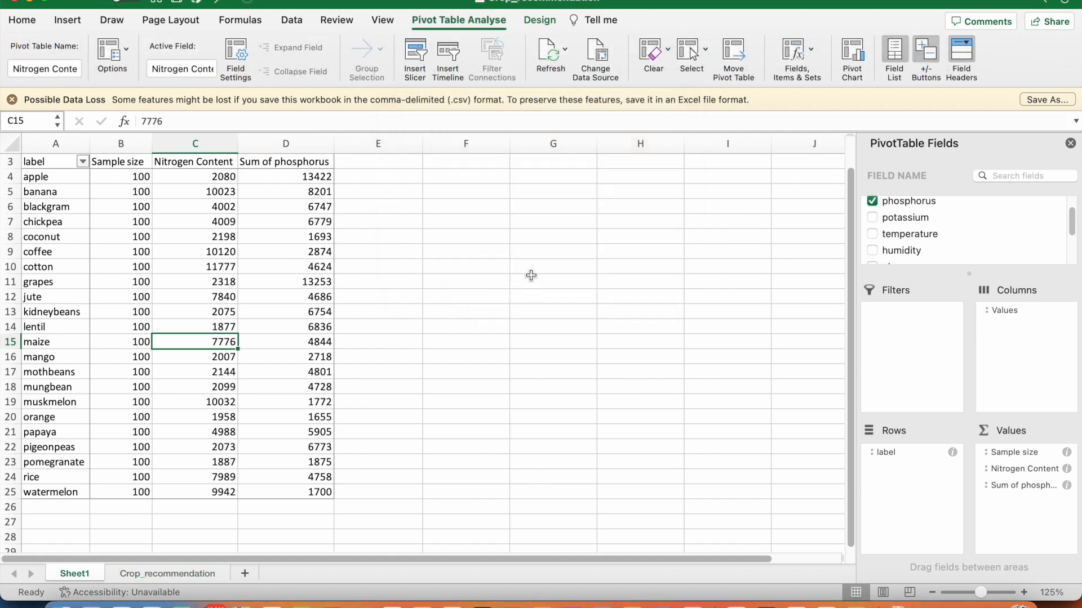
{"action": "scroll", "coordinate": [911, 228], "scroll_direction": "down", "scroll_amount": 4}
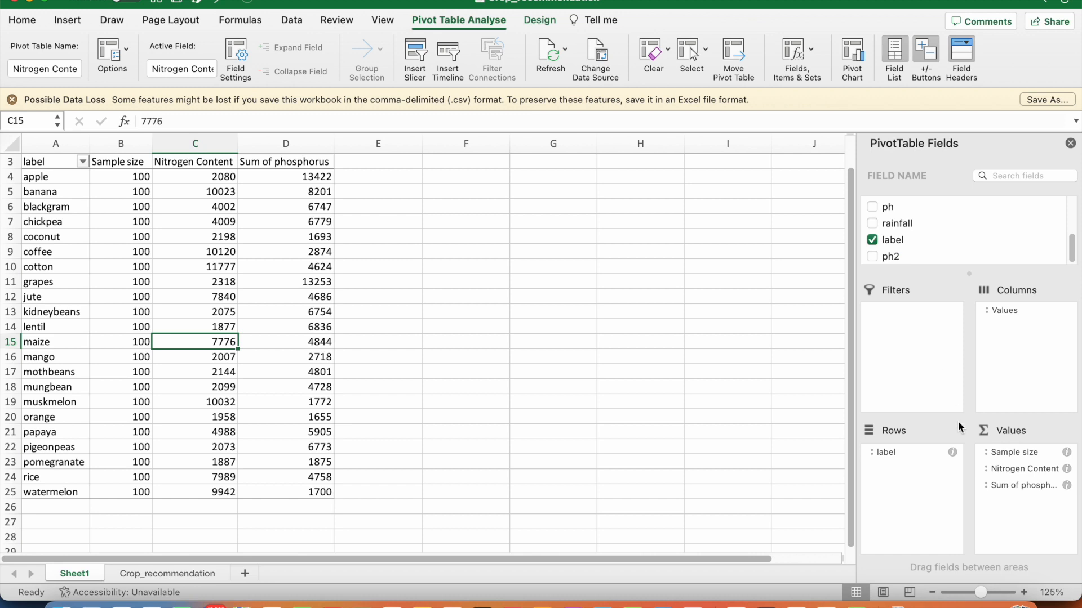
{"action": "left_click", "coordinate": [872, 256]}
{"action": "left_click", "coordinate": [911, 306]}
{"action": "left_click_drag", "start_coordinate": [903, 260], "coordinate": [634, 256]}
{"action": "left_click_drag", "start_coordinate": [449, 355], "coordinate": [399, 270]}
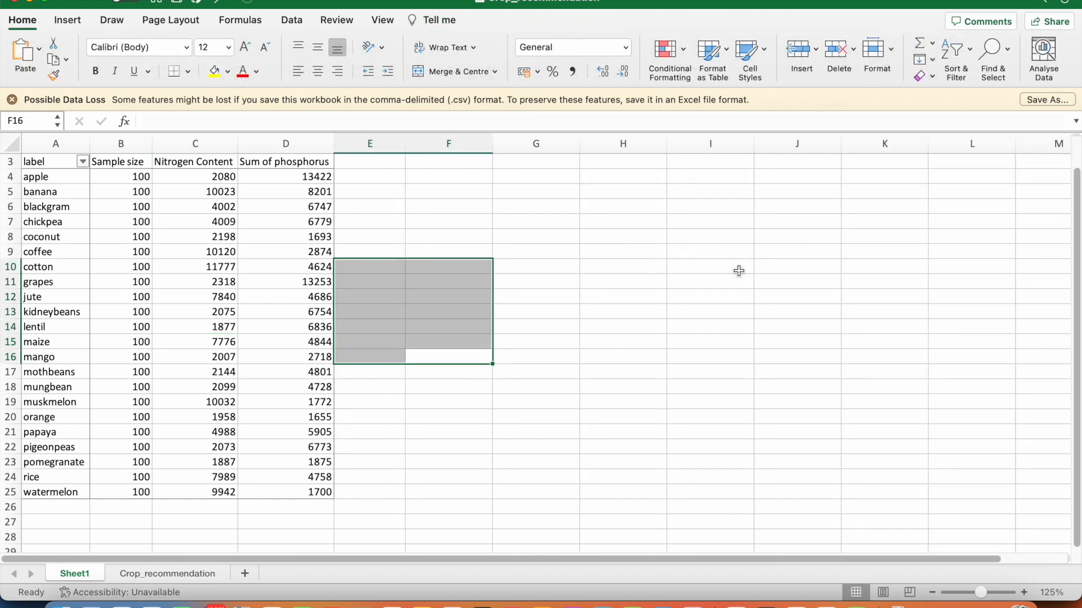
- Add the ph2 field to the pivot table's values as a sum
{"action": "left_click", "coordinate": [209, 263]}
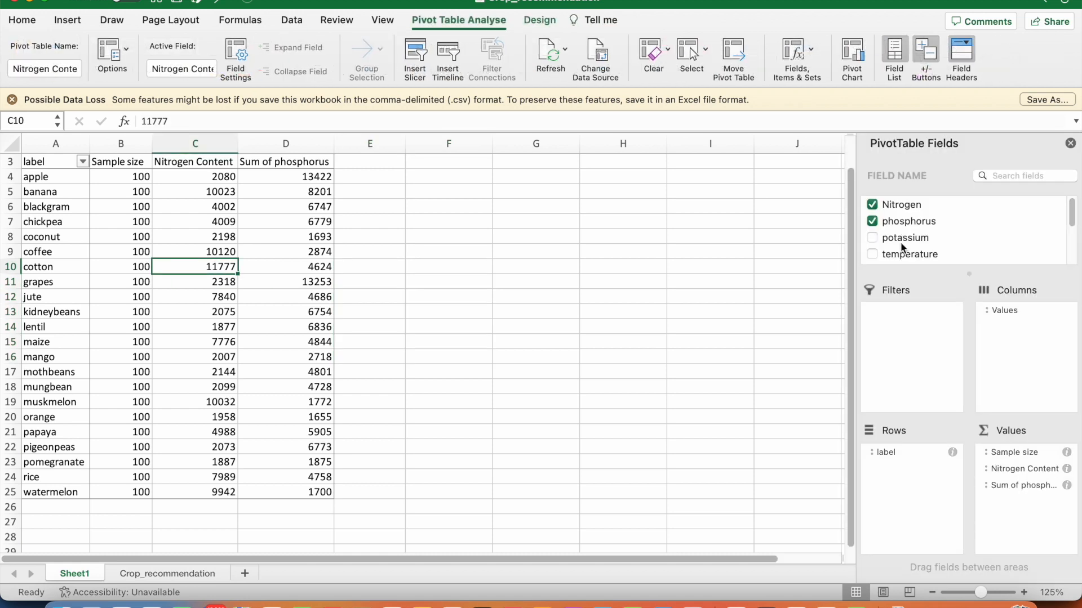
{"action": "scroll", "coordinate": [1037, 229], "scroll_direction": "down", "scroll_amount": 3}
{"action": "left_click", "coordinate": [874, 256]}
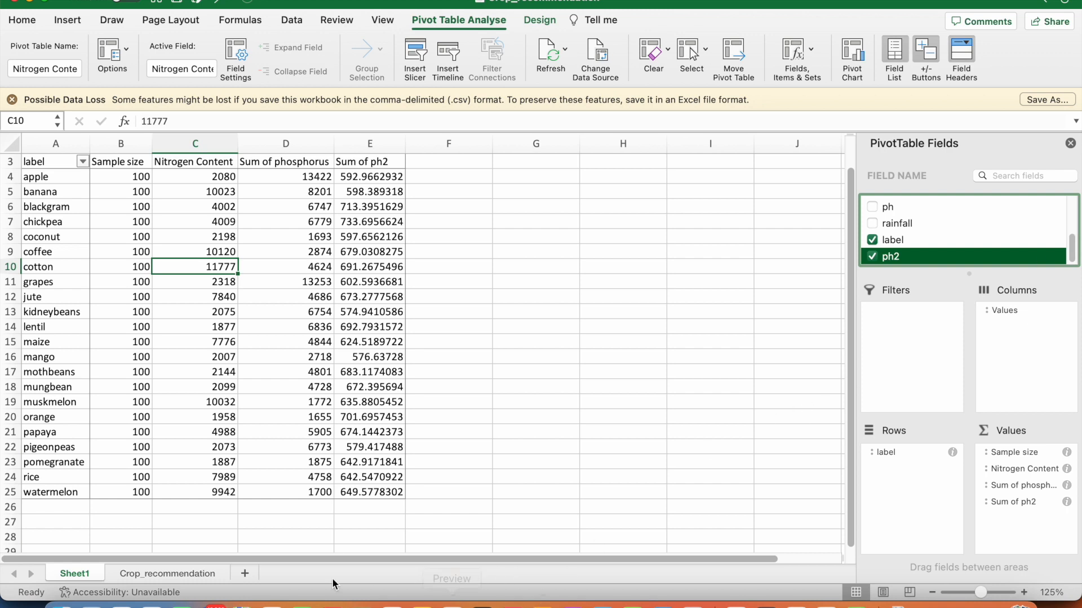
- Switch to the Crop_recommendation sheet and return to the Nitrogen header in cell A1
{"action": "left_click", "coordinate": [191, 575]}
{"action": "left_click", "coordinate": [75, 253]}
{"action": "key", "text": "Up"}
{"action": "key", "text": "Up"}
{"action": "key", "text": "Up"}
{"action": "key", "text": "Up"}
{"action": "key", "text": "Up"}
{"action": "key", "text": "Up"}
{"action": "key", "text": "Up"}
{"action": "key", "text": "Up"}
{"action": "key", "text": "Up"}
{"action": "key", "text": "Up"}
{"action": "key", "text": "Up"}
{"action": "key", "text": "Up"}
{"action": "key", "text": "Up"}
{"action": "key", "text": "Up"}
{"action": "key", "text": "Up"}
{"action": "key", "text": "Up"}
{"action": "key", "text": "Up"}
{"action": "key", "text": "Up"}
{"action": "key", "text": "Up"}
{"action": "key", "text": "Up"}
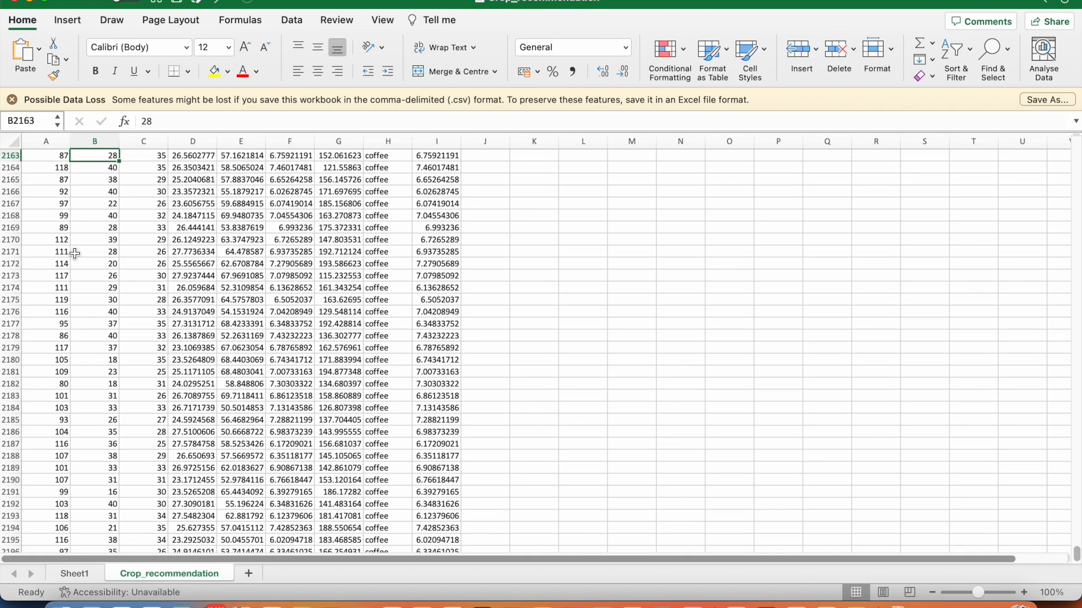
{"action": "key", "text": "Up"}
{"action": "key", "text": "Up"}
{"action": "key", "text": "Up"}
{"action": "key", "text": "Up"}
{"action": "key", "text": "Up"}
{"action": "key", "text": "Up"}
{"action": "key", "text": "Up"}
{"action": "key", "text": "Up"}
{"action": "key", "text": "Up"}
{"action": "key", "text": "Up"}
{"action": "key", "text": "Up"}
{"action": "key", "text": "Up"}
{"action": "key", "text": "Up"}
{"action": "key", "text": "Up"}
{"action": "key", "text": "Up"}
{"action": "key", "text": "Up"}
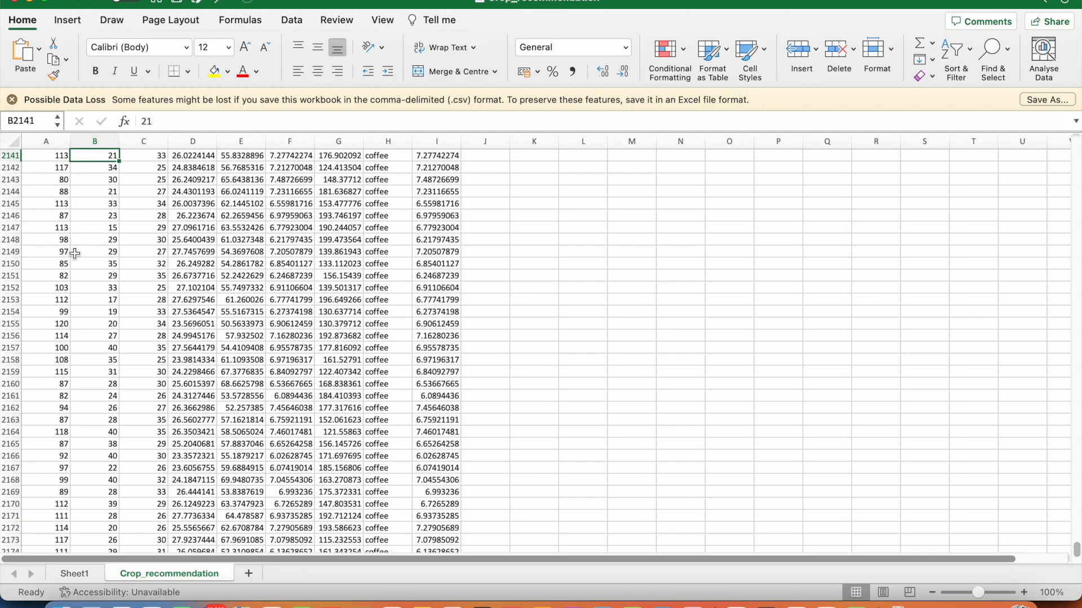
{"action": "key", "text": "ctrl+Up"}
{"action": "key", "text": "ctrl+Up"}
{"action": "key", "text": "Left"}
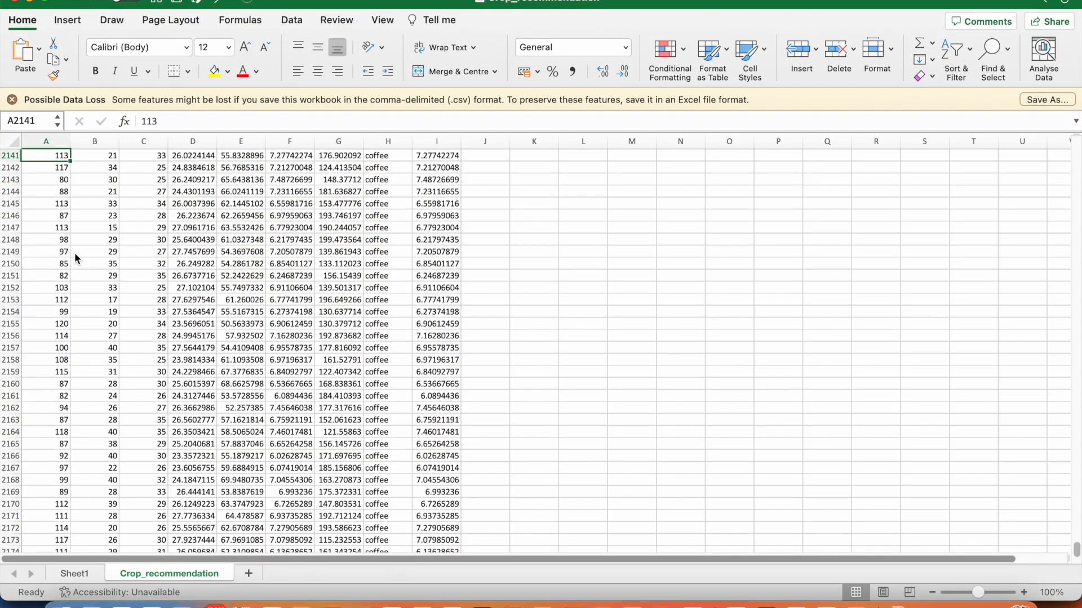
{"action": "key", "text": "super+Up"}
- Convert the crop data in A1:I2201 into a table with headers
{"action": "key", "text": "shift+Right"}
{"action": "key", "text": "shift+Right"}
{"action": "key", "text": "shift+Right"}
{"action": "key", "text": "shift+Right"}
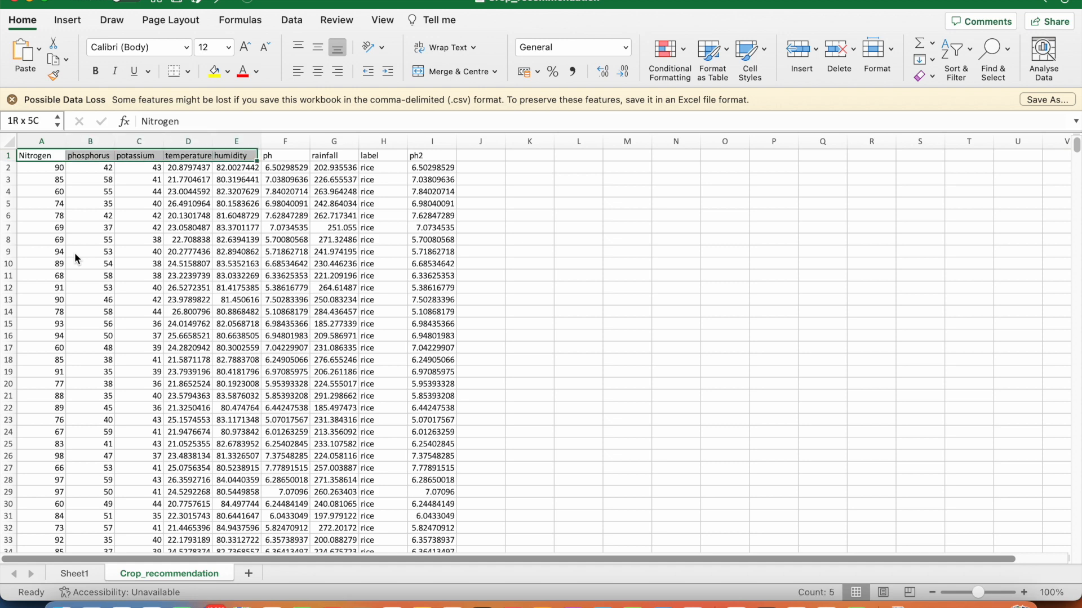
{"action": "key", "text": "shift+Right"}
{"action": "key", "text": "shift+Right"}
{"action": "key", "text": "shift+Right"}
{"action": "key", "text": "shift+Right"}
{"action": "key", "text": "super+shift+Down"}
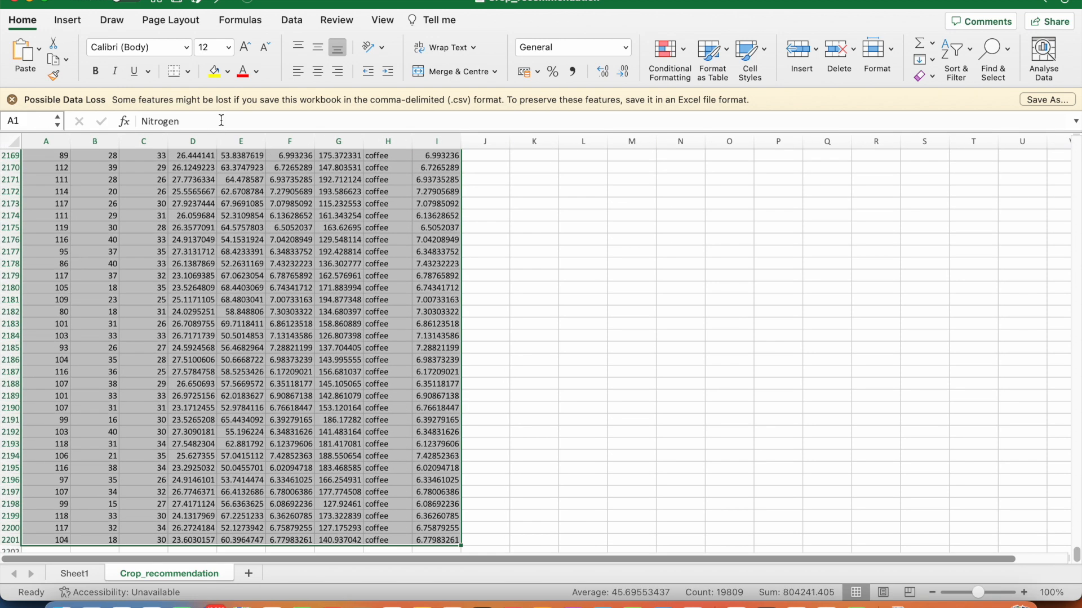
{"action": "left_click", "coordinate": [68, 22]}
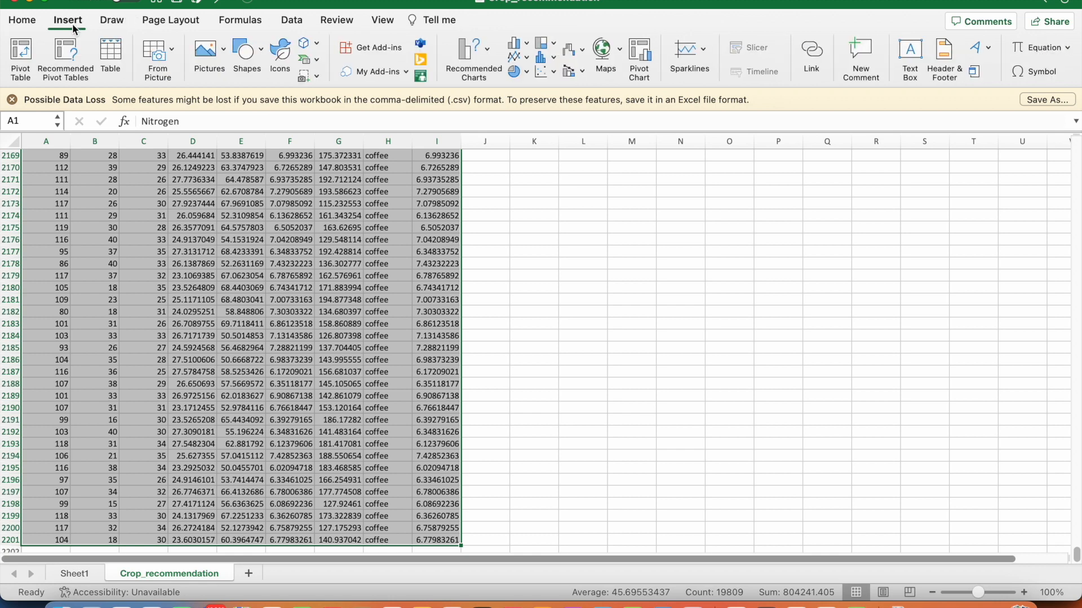
{"action": "left_click", "coordinate": [113, 55]}
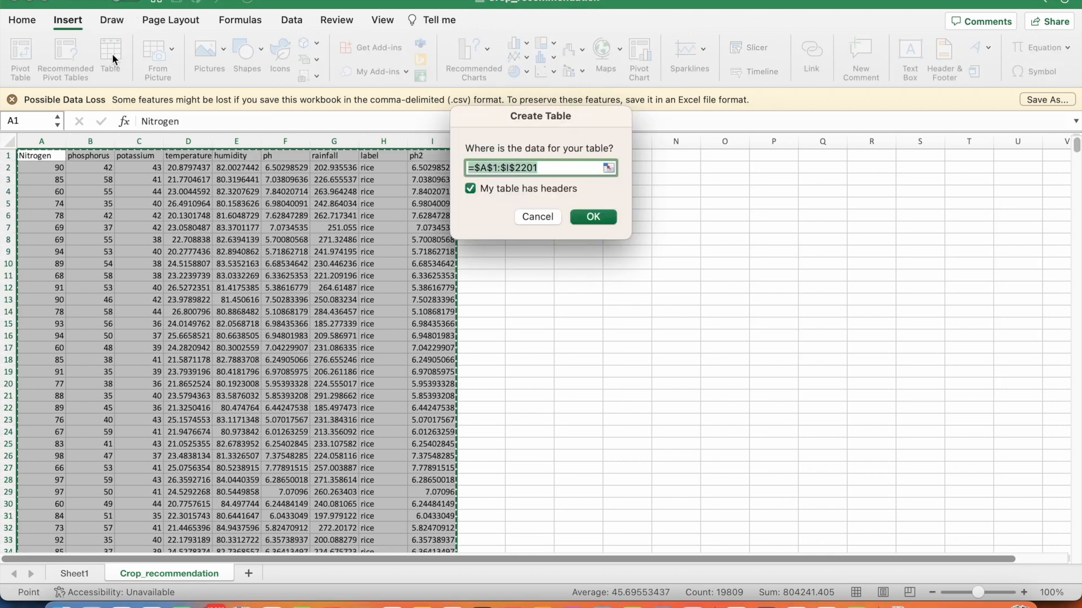
{"action": "left_click", "coordinate": [588, 219]}
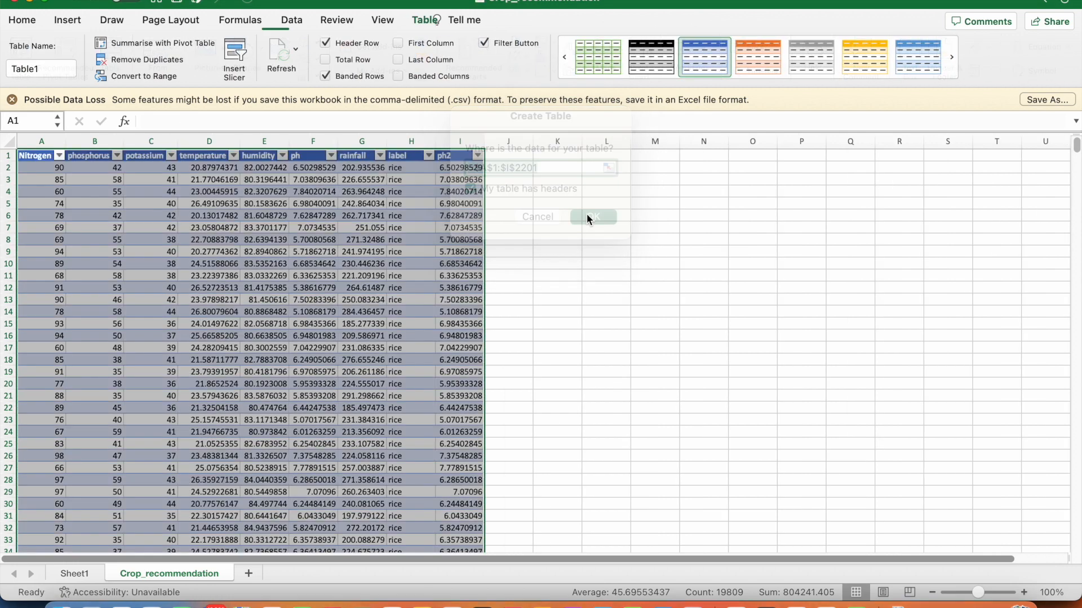
{"action": "left_click", "coordinate": [269, 290]}
{"action": "key", "text": "Right"}
{"action": "key", "text": "Right"}
{"action": "key", "text": "Right"}
{"action": "key", "text": "Right"}
{"action": "key", "text": "Right"}
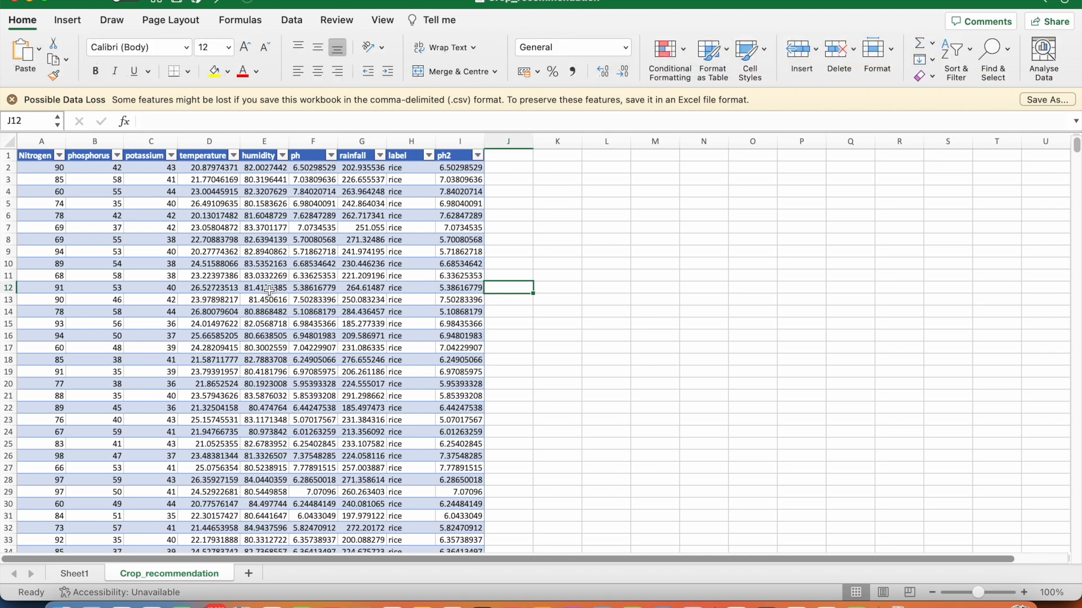
{"action": "left_click", "coordinate": [269, 290]}
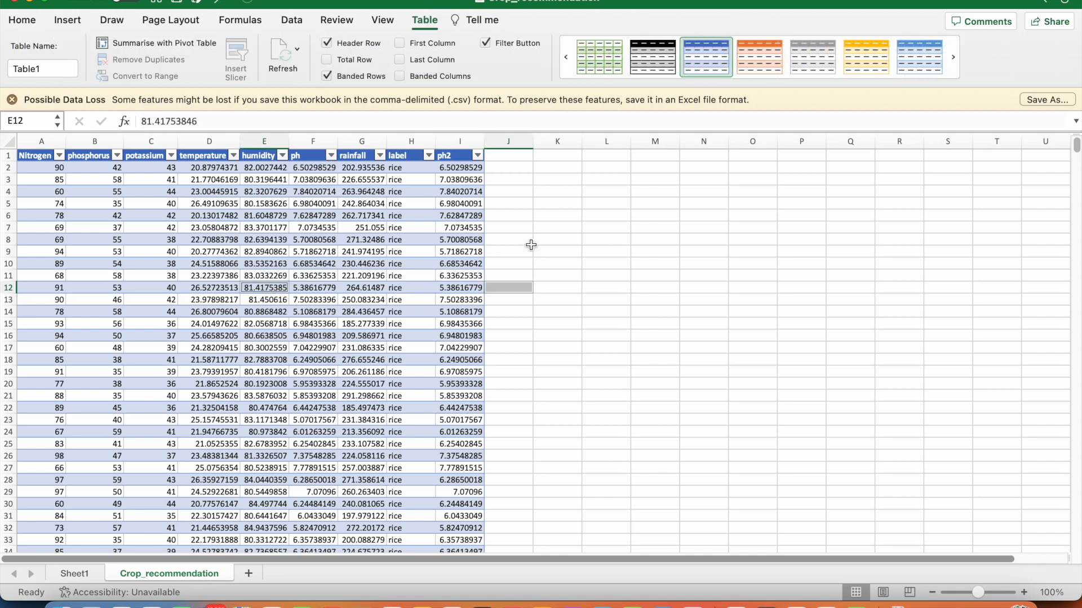
- Insert two blank columns at column J, directly beside the table's ph2 column
{"action": "left_click", "coordinate": [509, 155]}
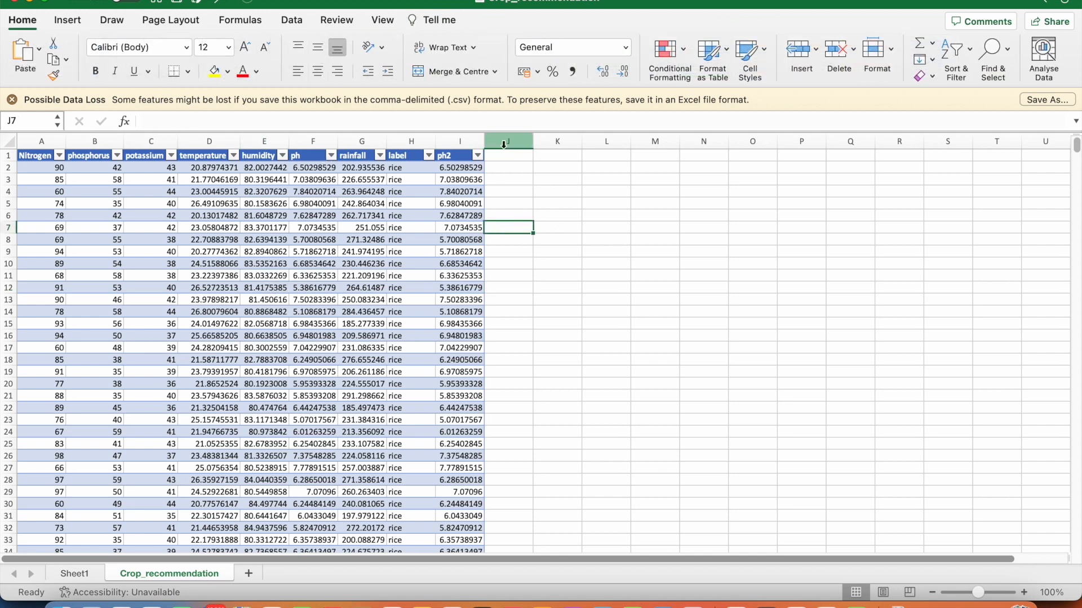
{"action": "left_click", "coordinate": [504, 142]}
{"action": "right_click", "coordinate": [504, 144]}
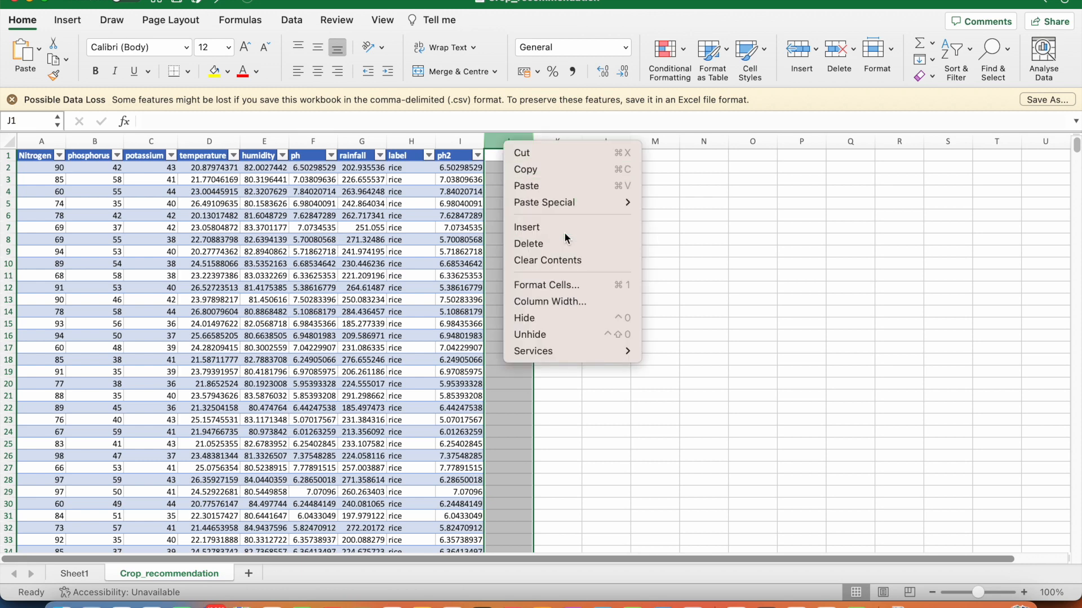
{"action": "left_click", "coordinate": [563, 231]}
{"action": "right_click", "coordinate": [500, 145]}
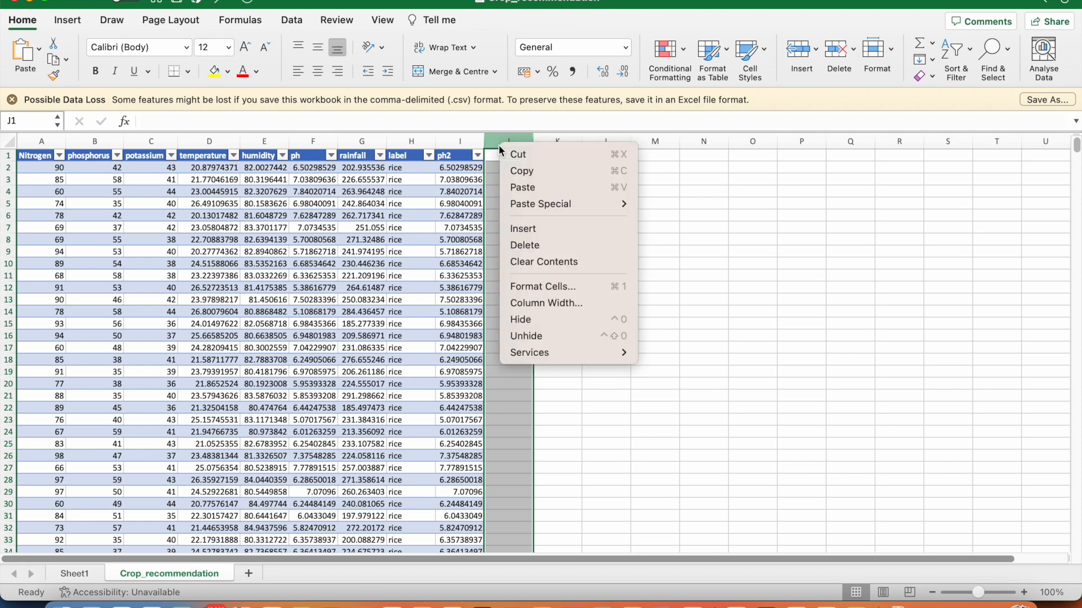
{"action": "left_click", "coordinate": [543, 227]}
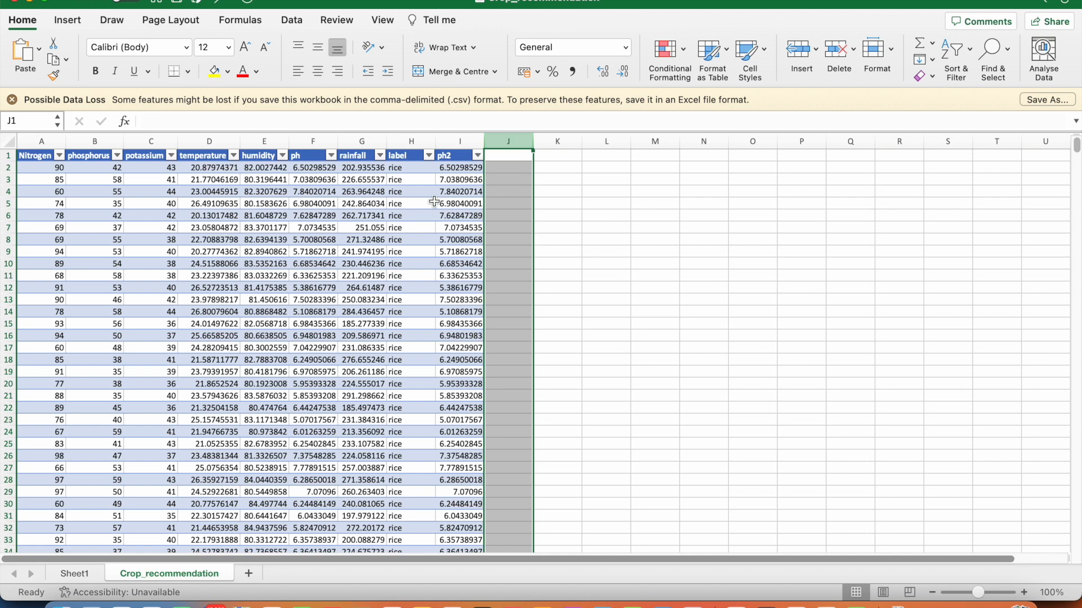
{"action": "left_click", "coordinate": [435, 202]}
{"action": "left_click", "coordinate": [459, 179]}
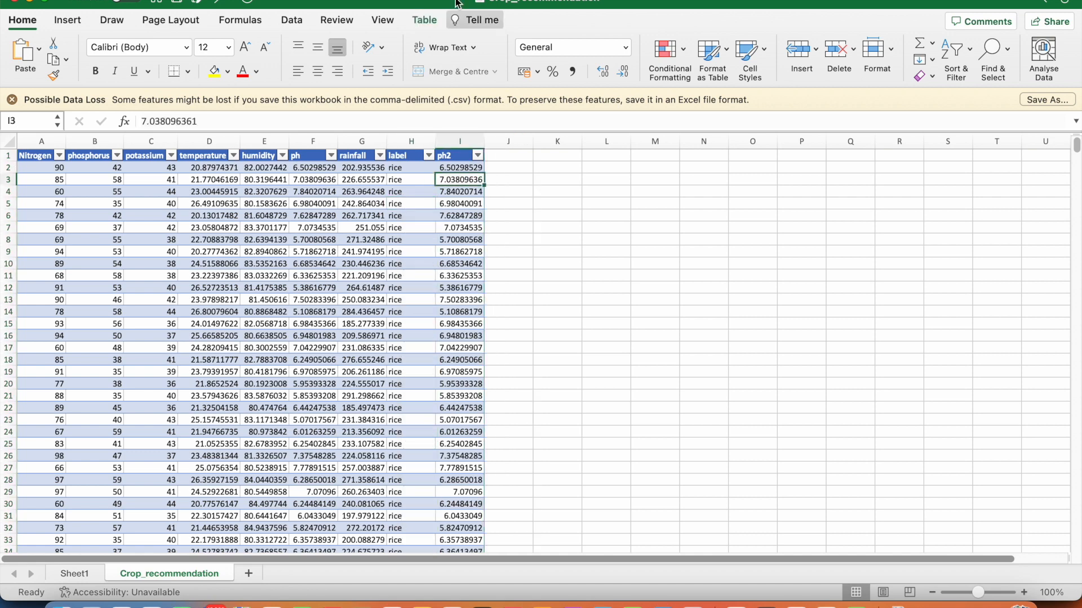
{"action": "left_click", "coordinate": [432, 21]}
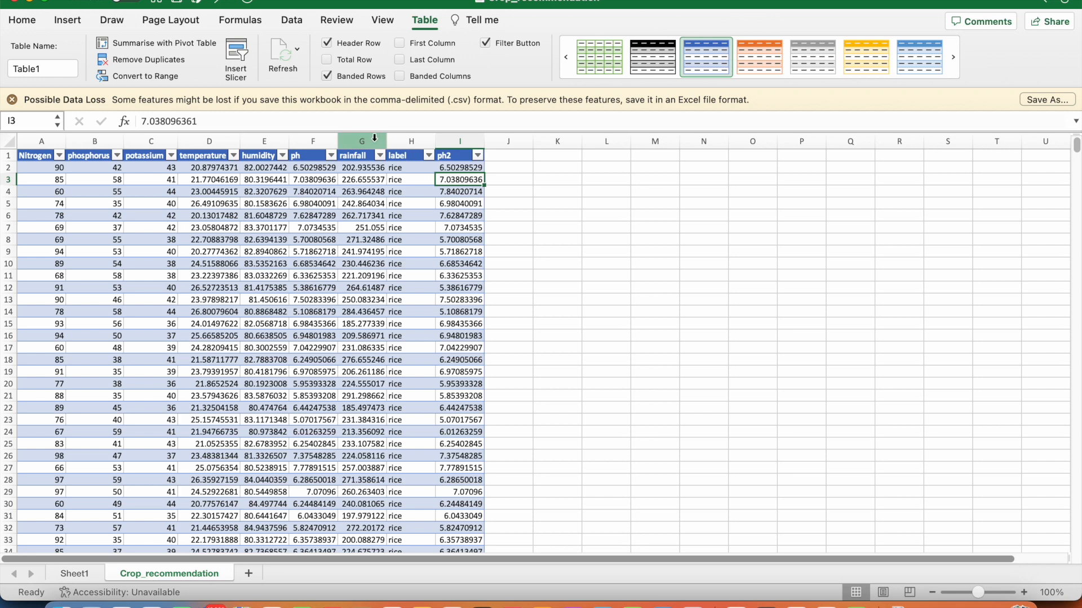
{"action": "left_click", "coordinate": [268, 276]}
{"action": "key", "text": "Left"}
{"action": "key", "text": "Left"}
{"action": "key", "text": "Left"}
{"action": "key", "text": "Left"}
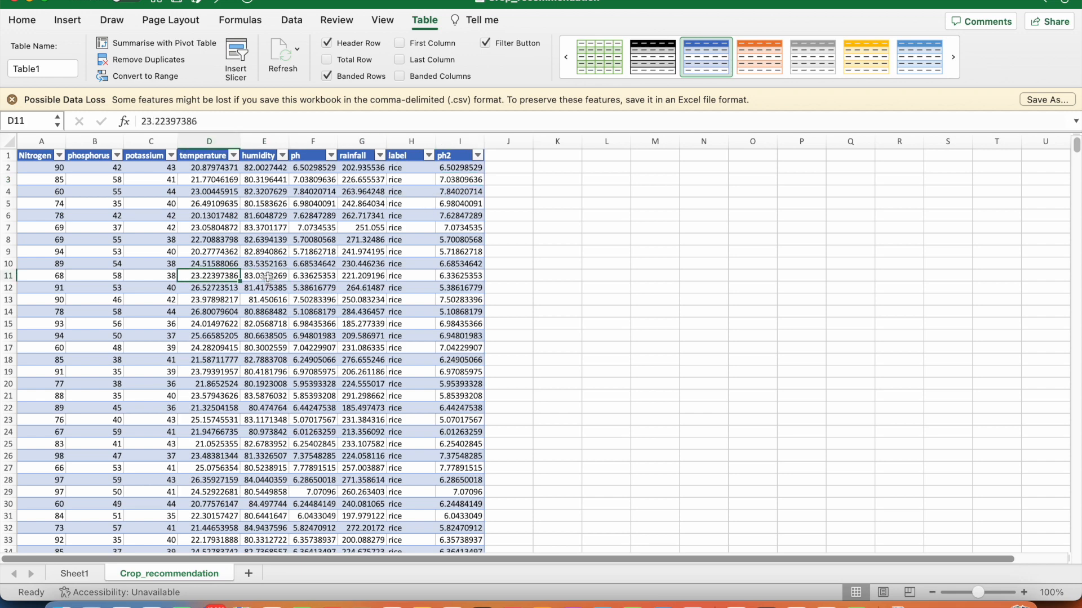
{"action": "key", "text": "ctrl+Down"}
{"action": "key", "text": "ctrl+Down"}
{"action": "key", "text": "Down"}
{"action": "key", "text": "Down"}
{"action": "key", "text": "Right"}
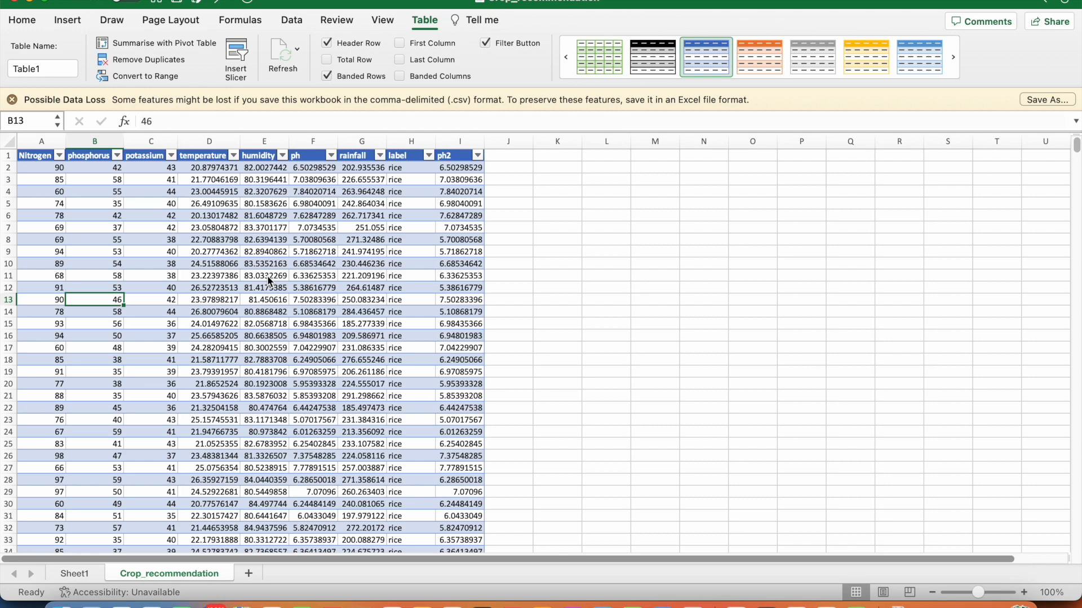
- Copy the table's last five rows, A2197:I2201
{"action": "key", "text": "ctrl+Down"}
{"action": "key", "text": "Down"}
{"action": "key", "text": "Down"}
{"action": "key", "text": "Left"}
{"action": "key", "text": "Up"}
{"action": "key", "text": "Up"}
{"action": "key", "text": "Up"}
{"action": "key", "text": "Up"}
{"action": "key", "text": "Up"}
{"action": "key", "text": "Up"}
{"action": "key", "text": "shift+Right"}
{"action": "key", "text": "shift+Right"}
{"action": "key", "text": "shift+Right"}
{"action": "key", "text": "shift+Right"}
{"action": "key", "text": "shift+Right"}
{"action": "key", "text": "shift+Right"}
{"action": "key", "text": "shift+Right"}
{"action": "key", "text": "shift+Right"}
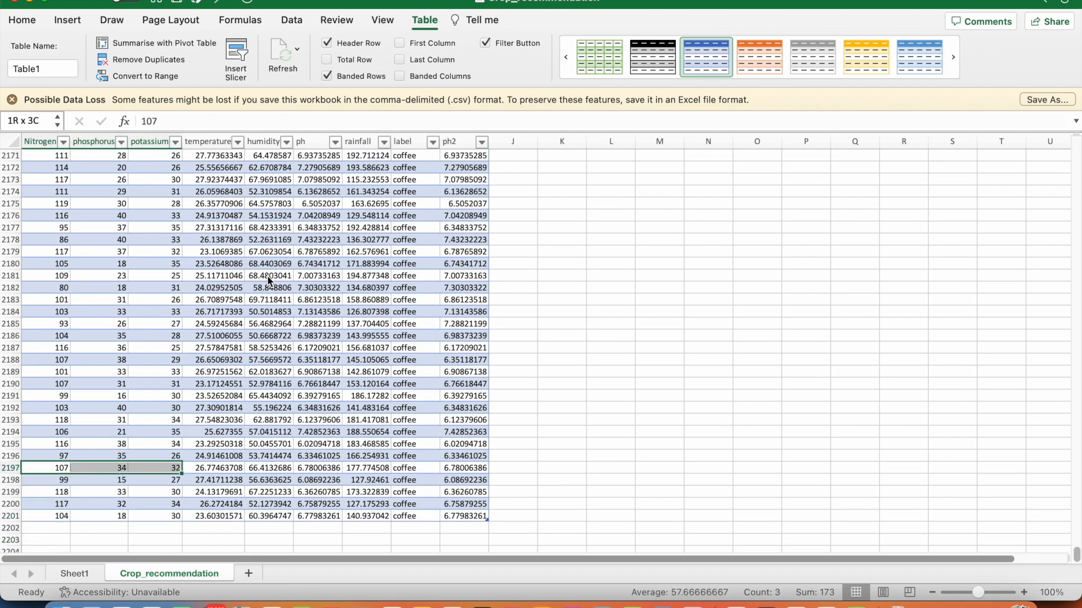
{"action": "key", "text": "shift+Down"}
{"action": "key", "text": "shift+Down"}
{"action": "key", "text": "shift+Down"}
{"action": "key", "text": "shift+Down"}
{"action": "key", "text": "super+c"}
- Paste the copied rows directly below the table, starting at cell A2202
{"action": "key", "text": "Down"}
{"action": "key", "text": "Down"}
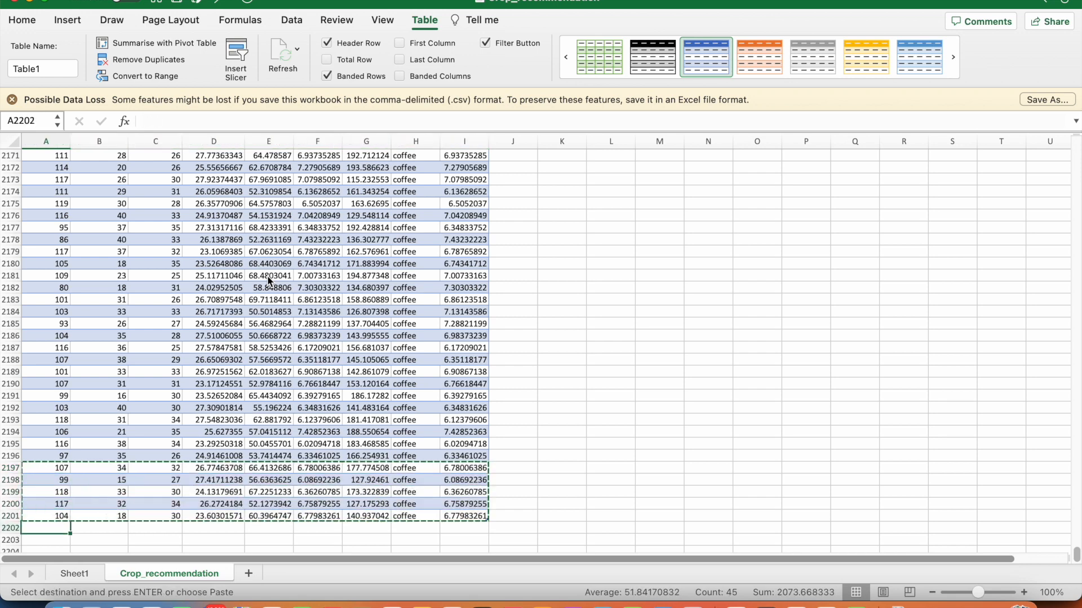
{"action": "key", "text": "super+v"}
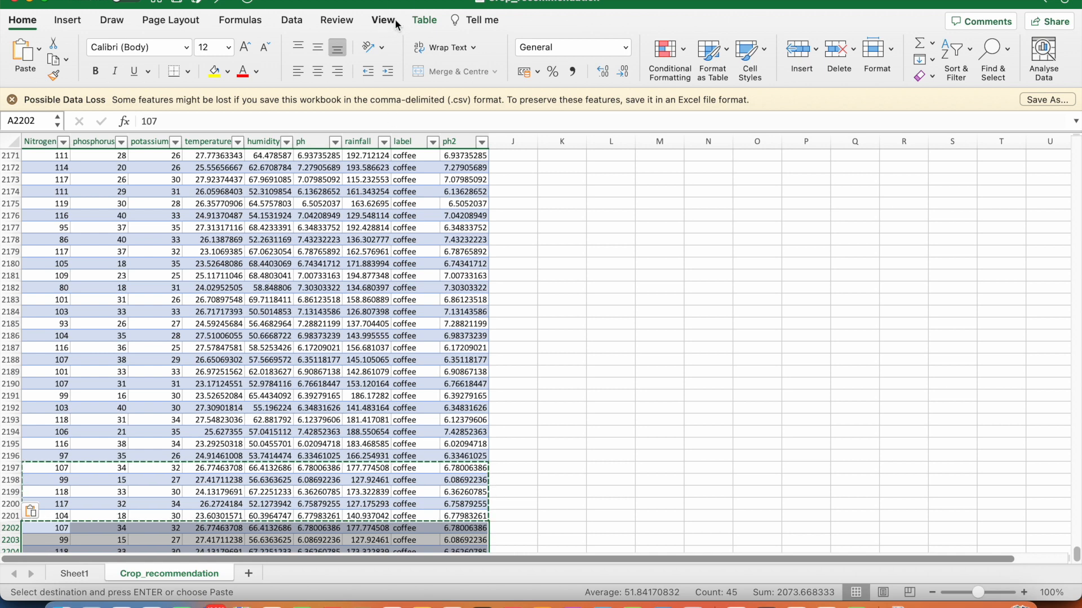
- Return to Sheet1 and refresh the pivot table from its source data
{"action": "left_click", "coordinate": [75, 573]}
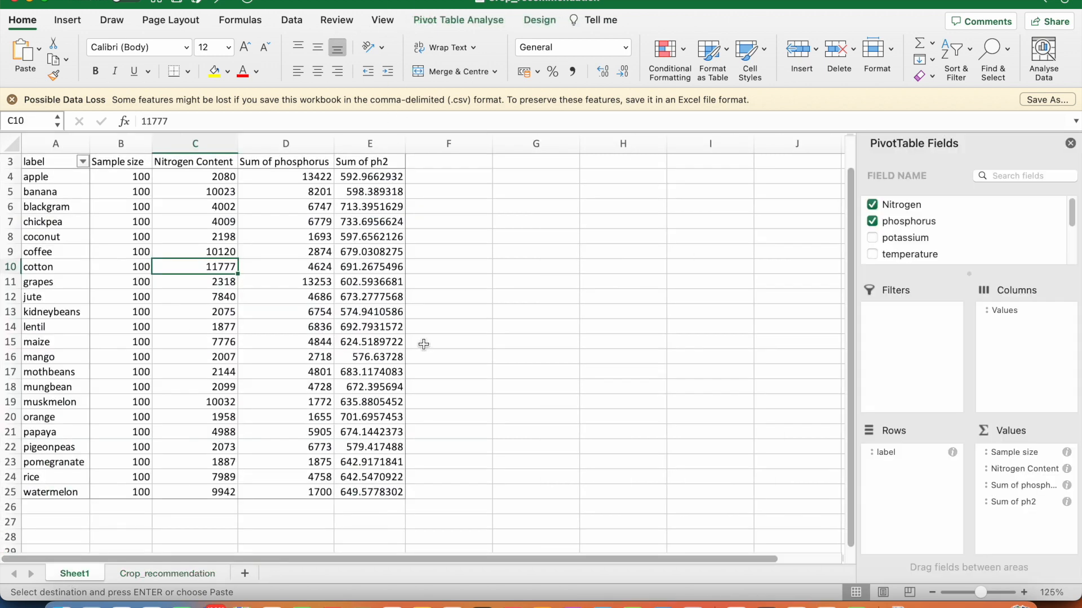
{"action": "left_click", "coordinate": [471, 20]}
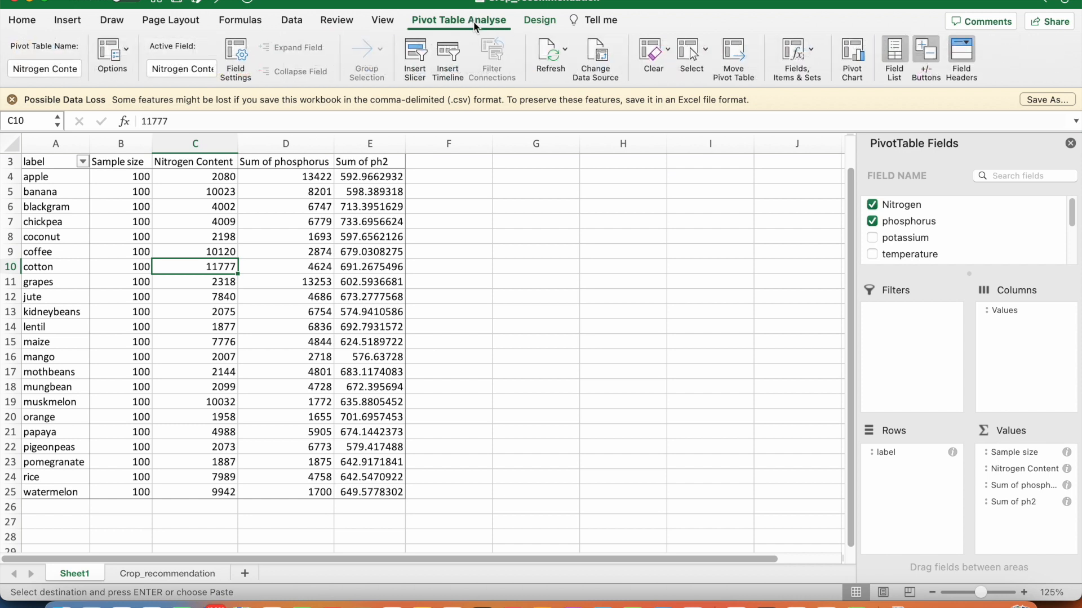
{"action": "left_click", "coordinate": [565, 50]}
{"action": "left_click", "coordinate": [587, 90]}
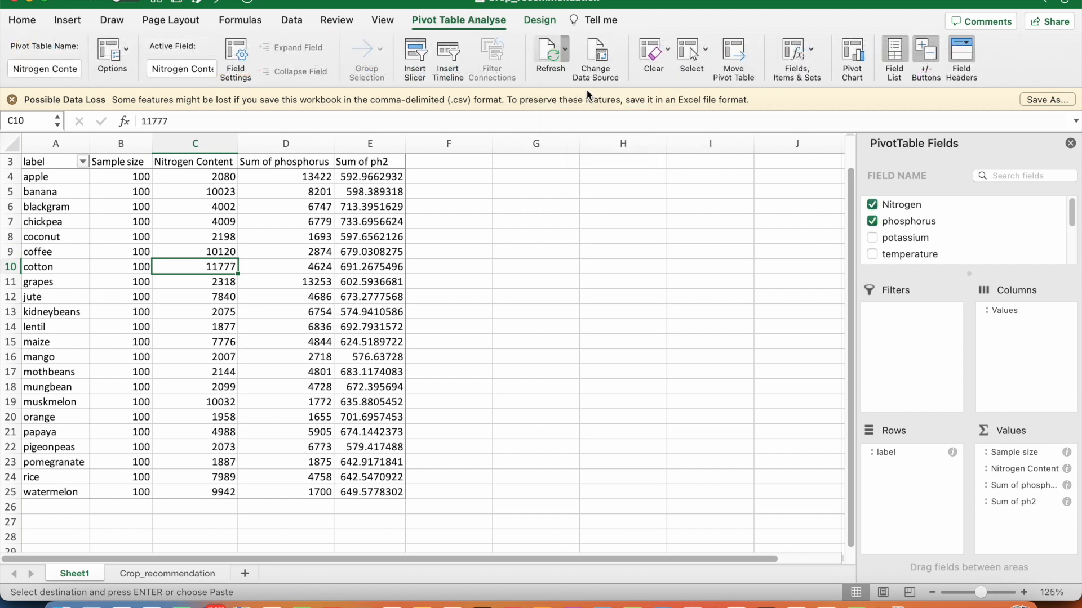